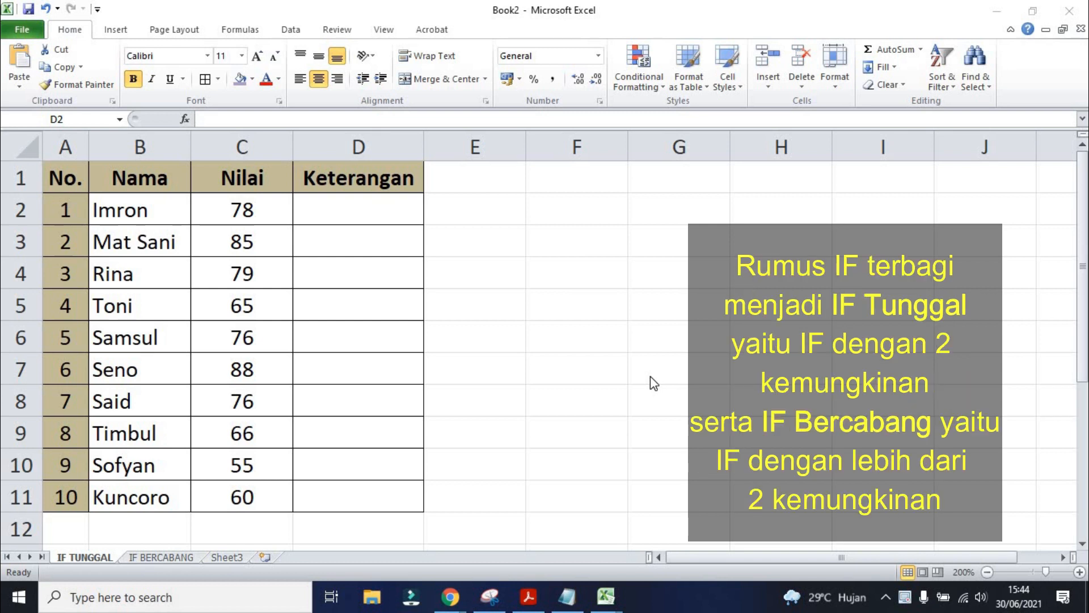
left_click(245, 207)
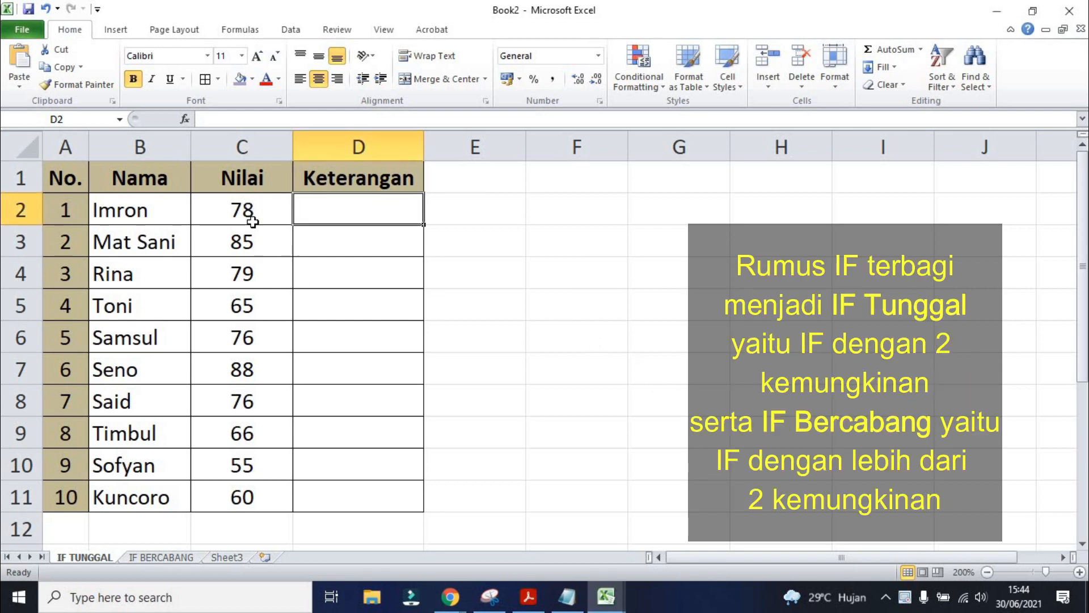
left_click_drag(250, 204, 249, 497)
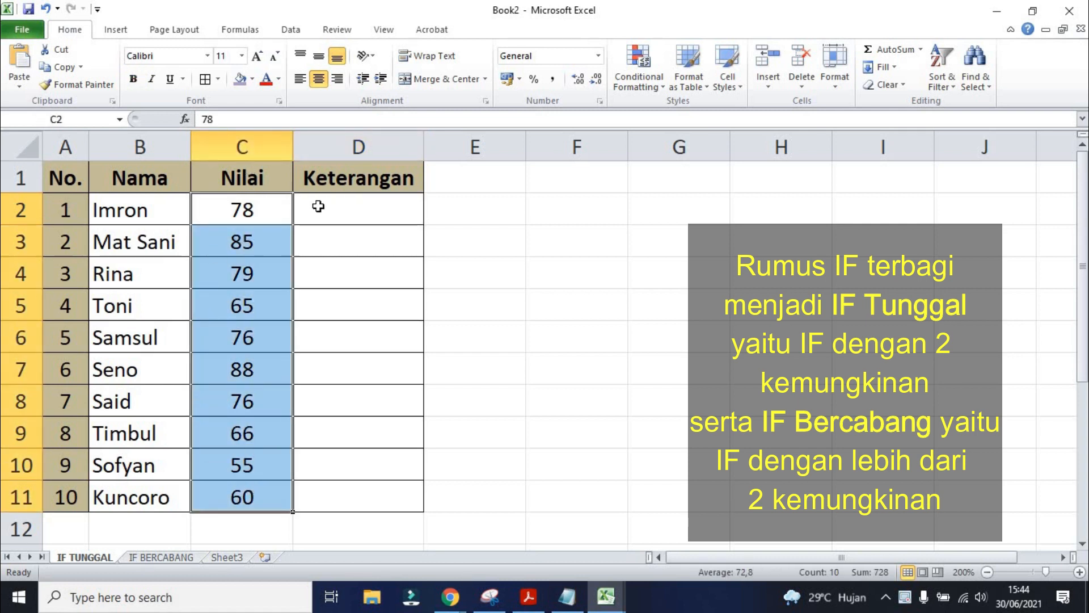
left_click_drag(337, 205, 389, 497)
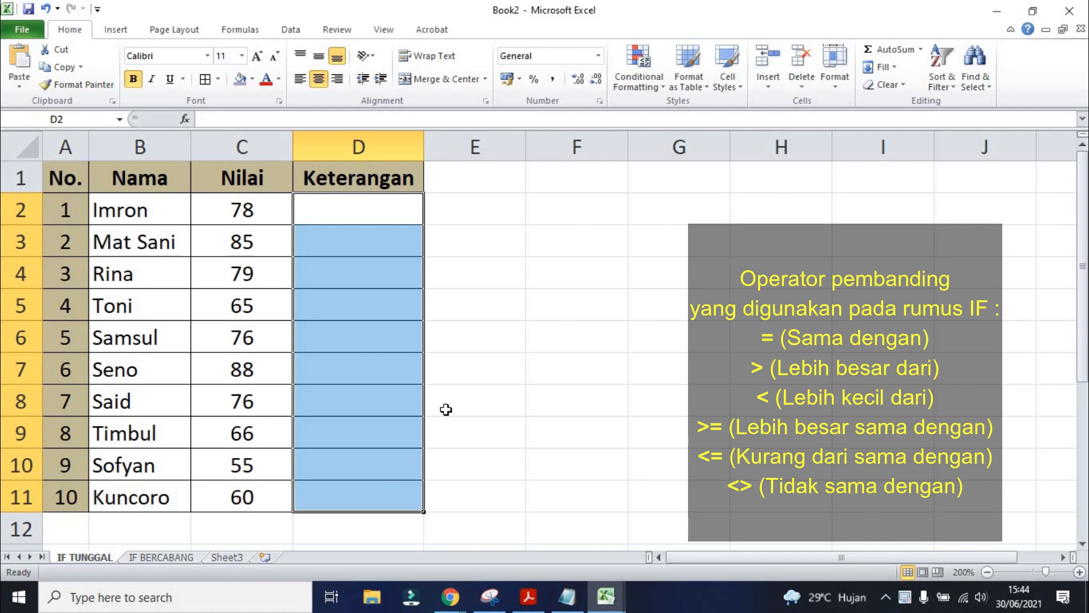
left_click(351, 213)
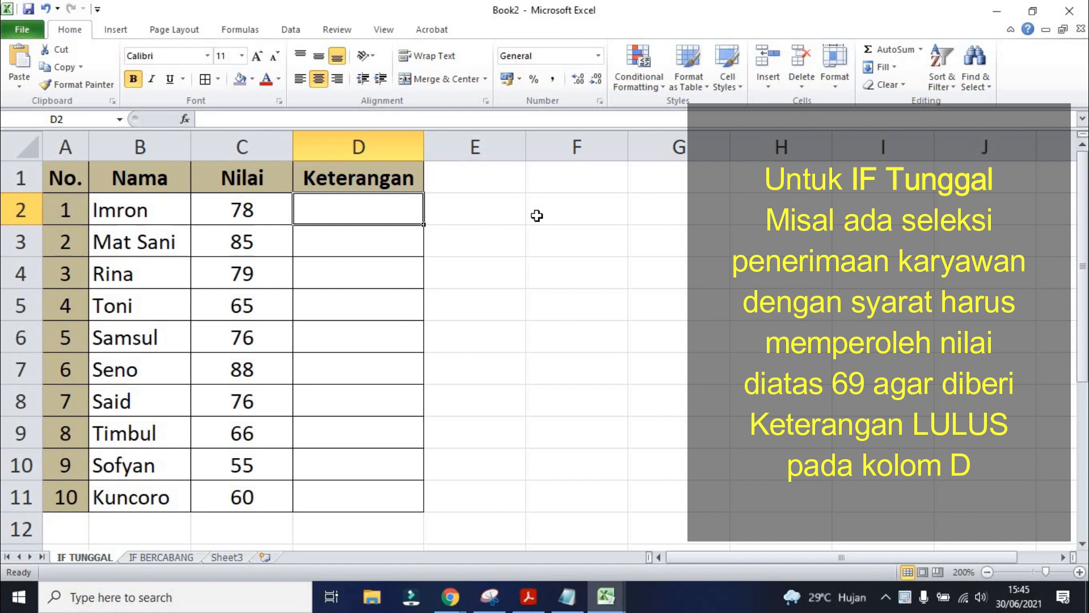
left_click(503, 214)
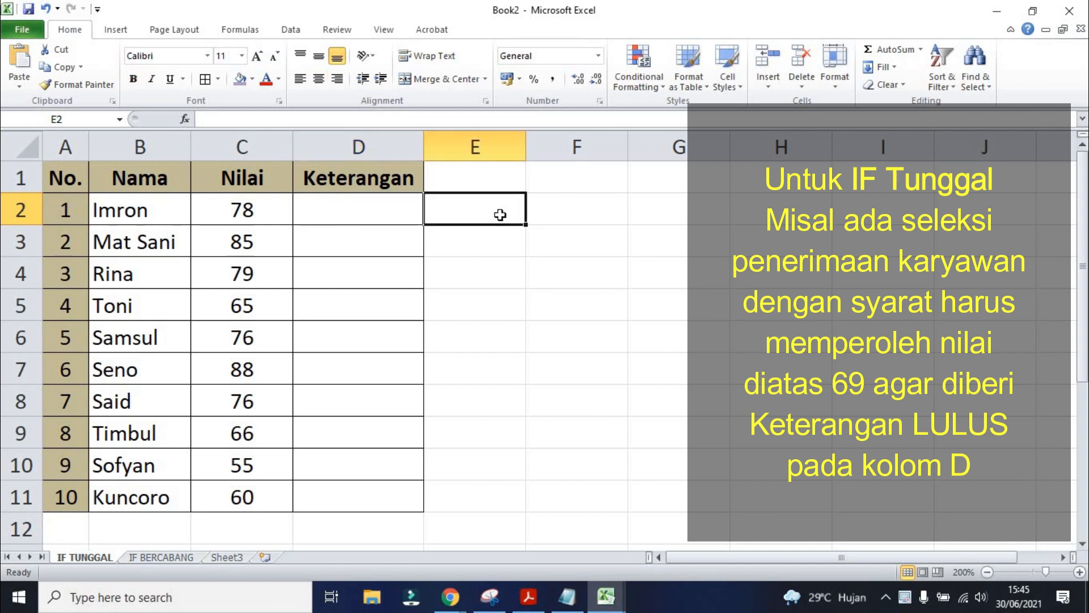
Step: Begin an IF formula in D2 of the Keterangan column with the condition C2>69
left_click(390, 217)
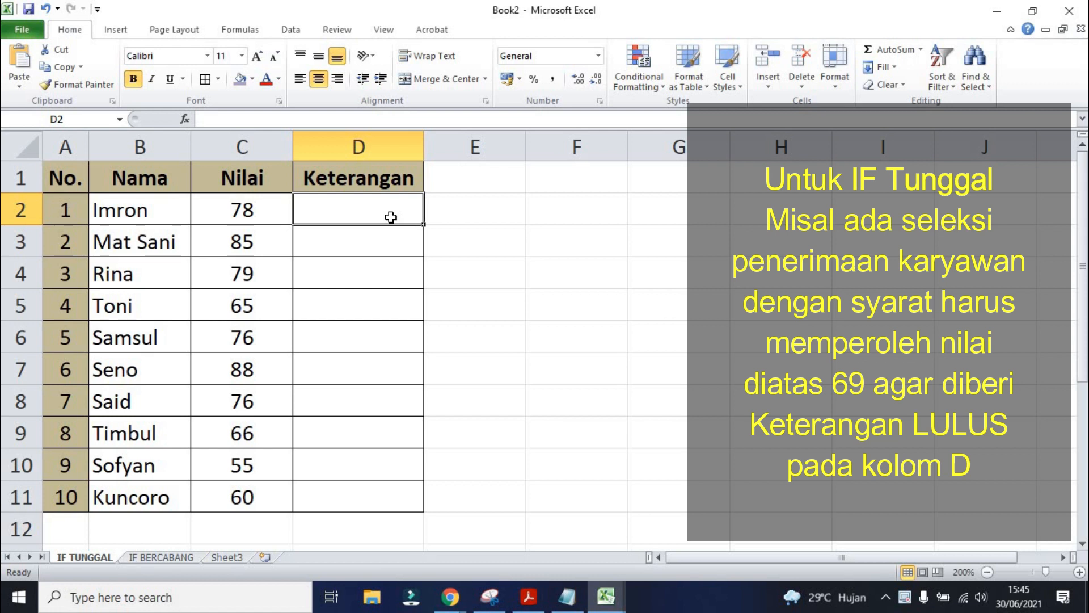
type("=")
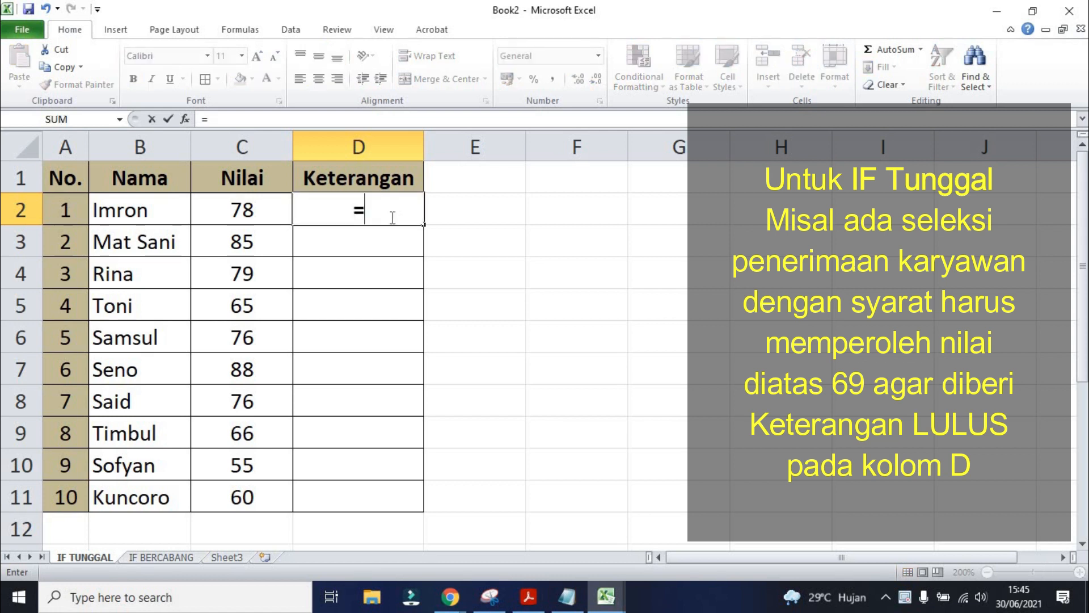
type("IF(")
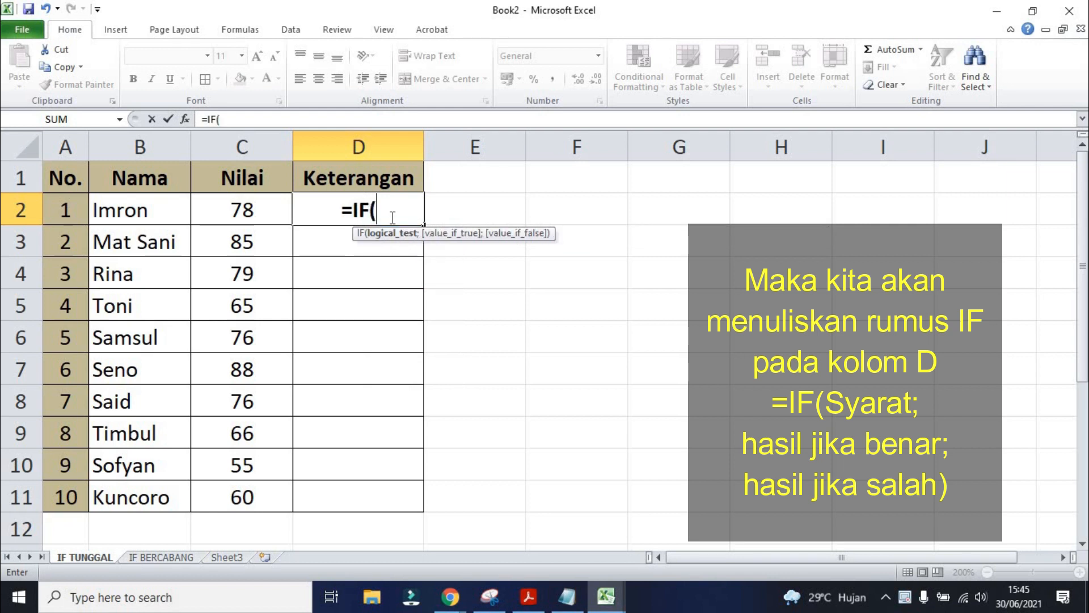
left_click(239, 208)
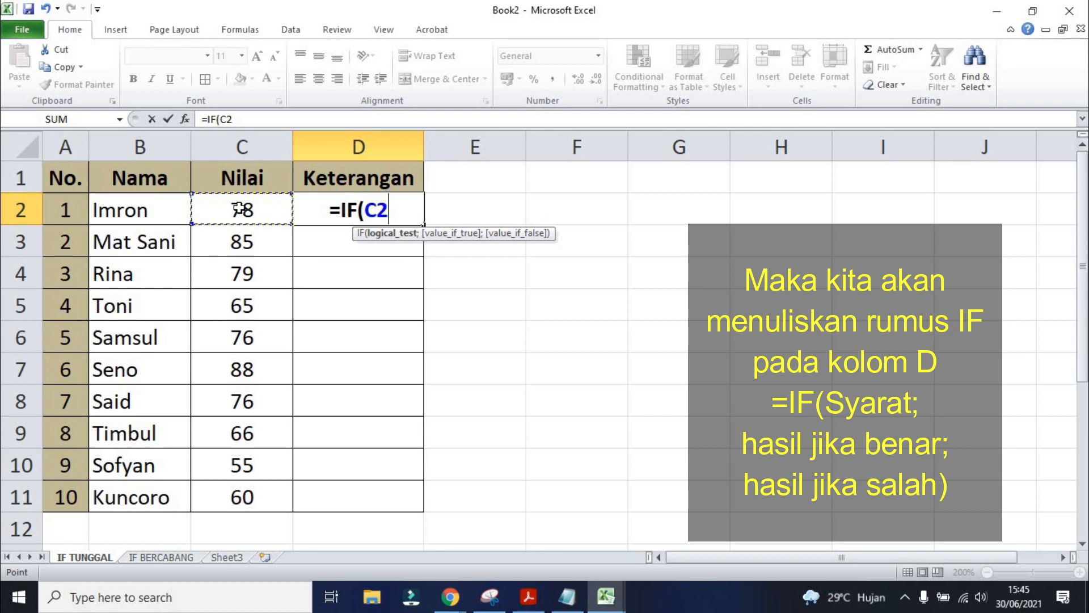
type(">")
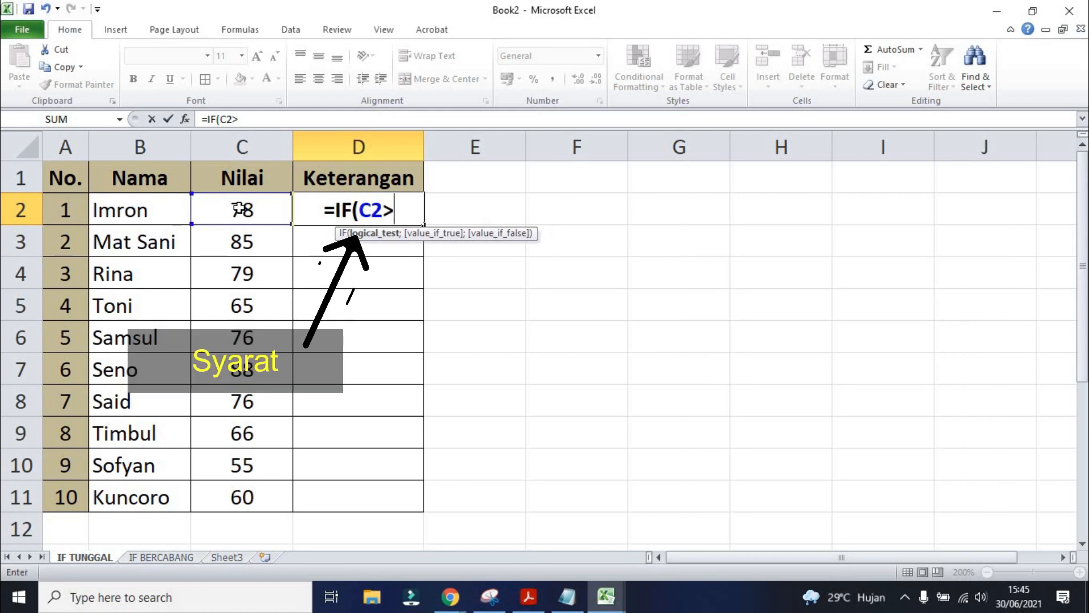
type("69")
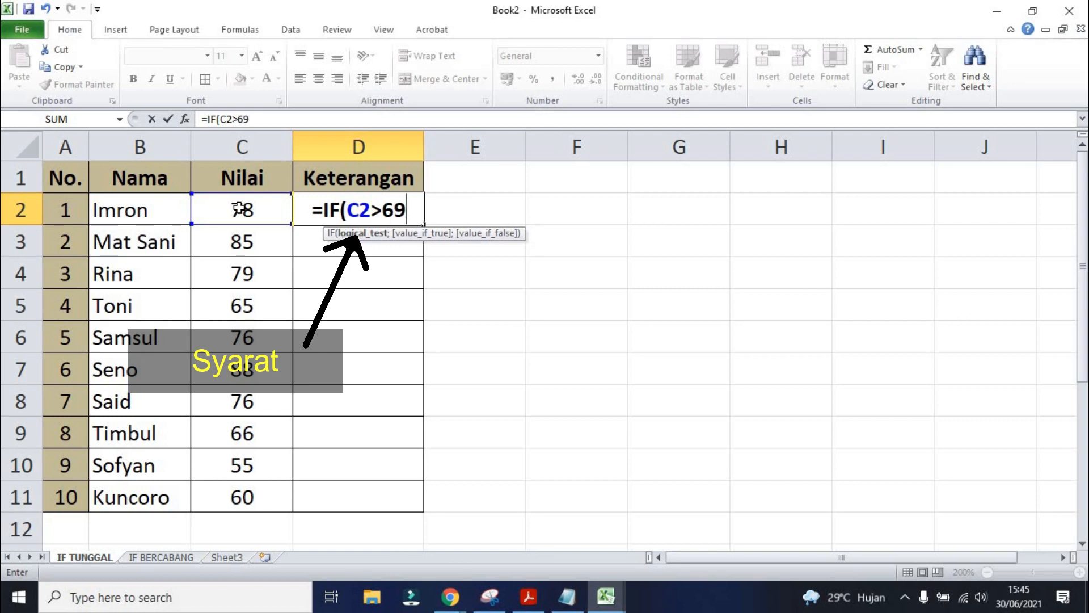
type(";")
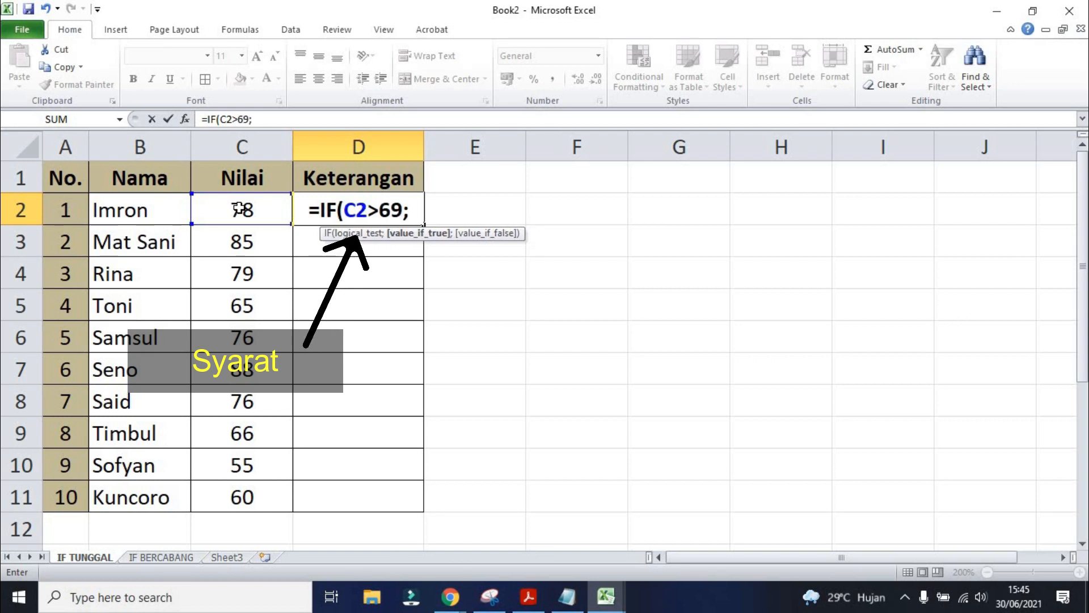
Step: Complete the D2 formula with "LULUS" as the true result and "TIDAK LULUS" as the false result
type("\"")
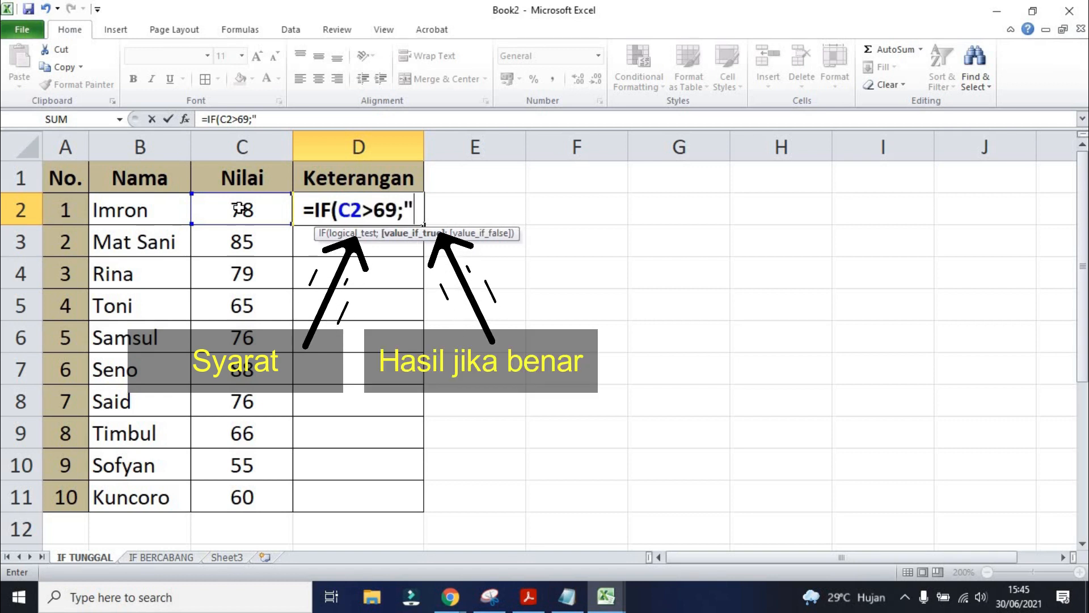
type("lu")
key("BackSpace")
key("BackSpace")
type("LULUS\"")
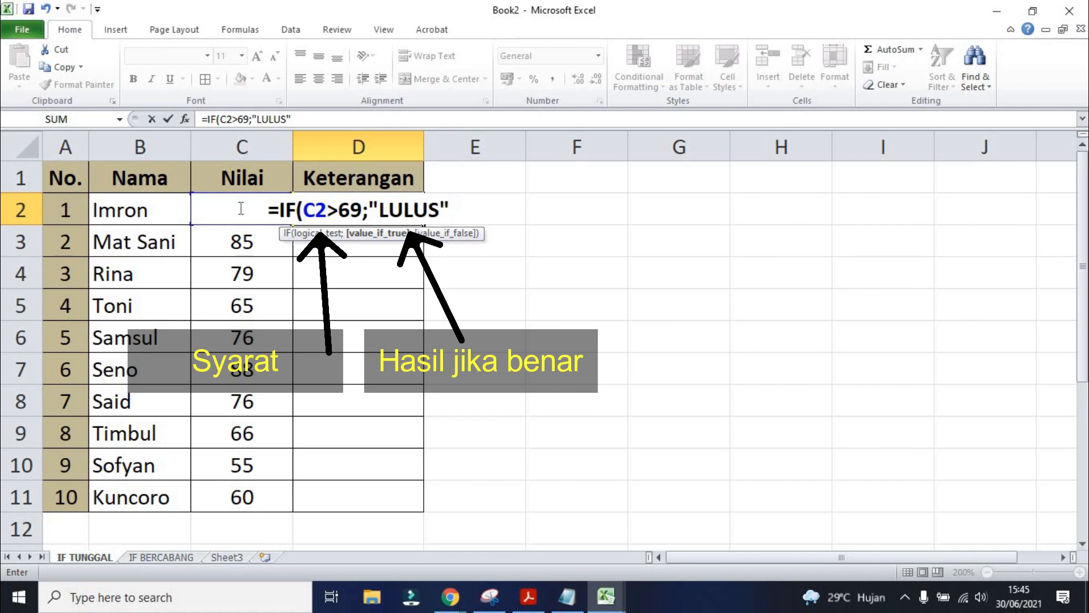
type(";\"")
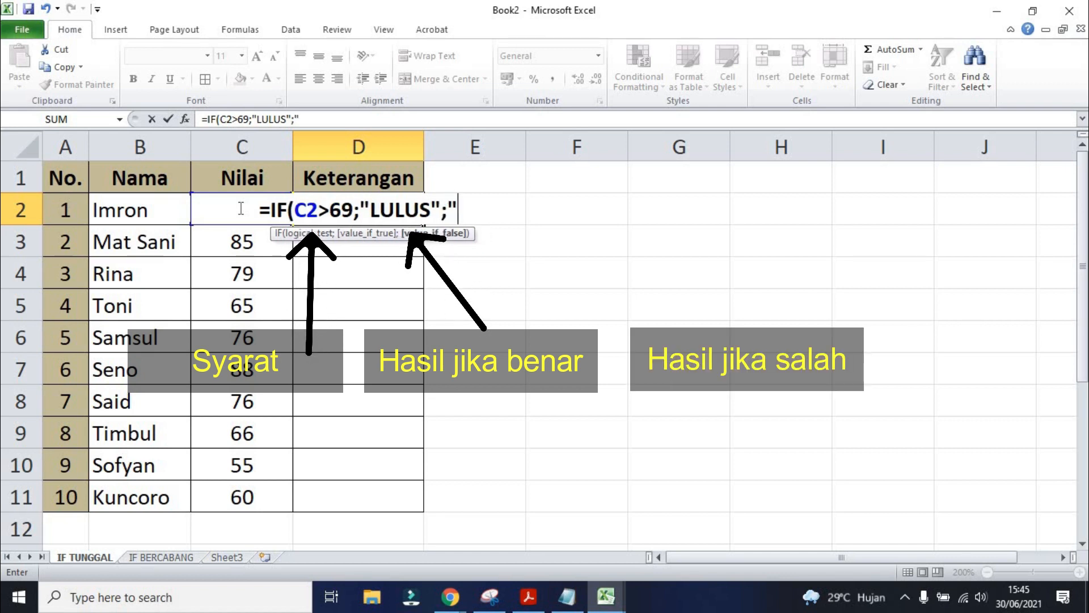
type("TIDAK ")
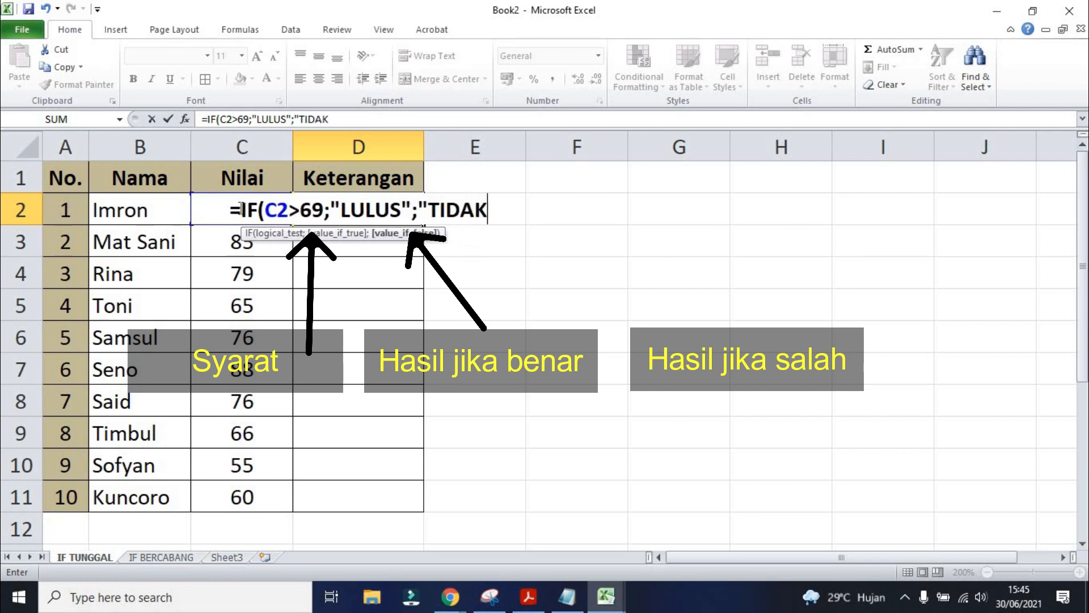
type("LULUS\"")
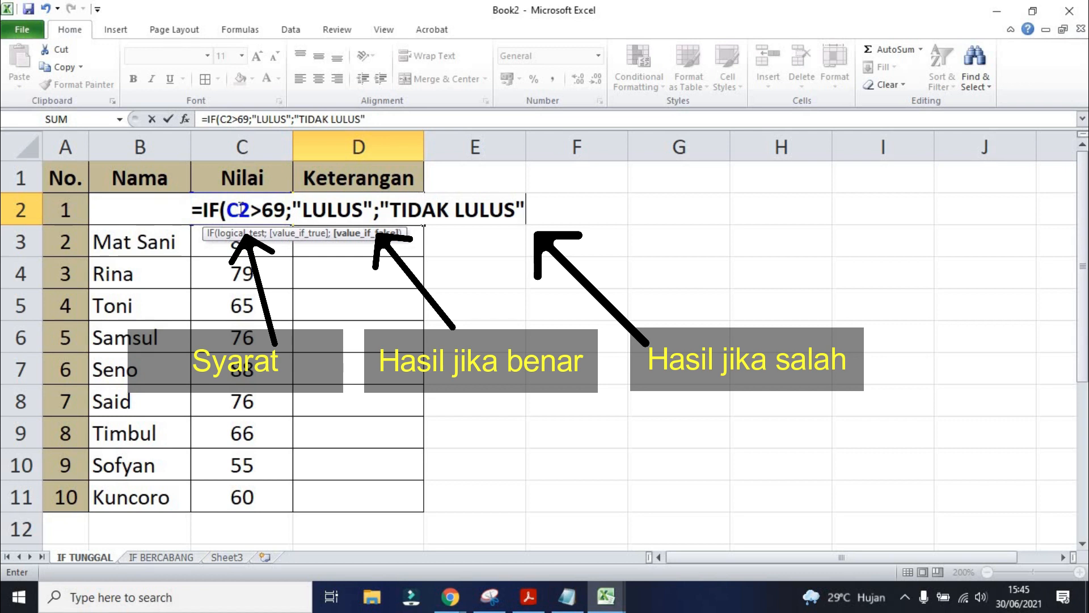
type(")")
key("Return")
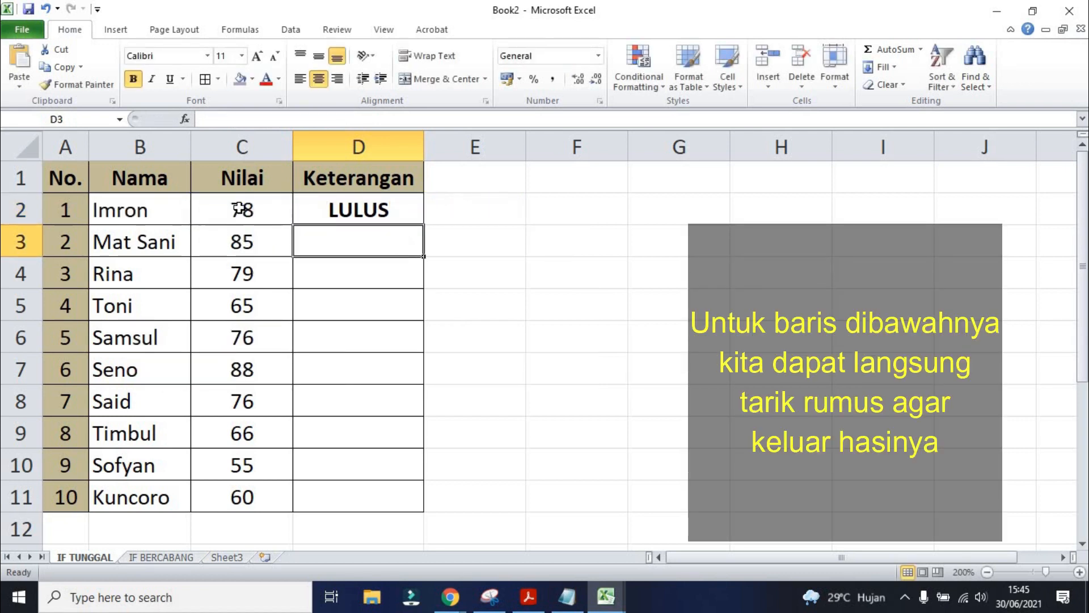
Step: Fill the D2 formula down through D11 and check the results in rows 2 to 5 against their Nilai scores
left_click(363, 207)
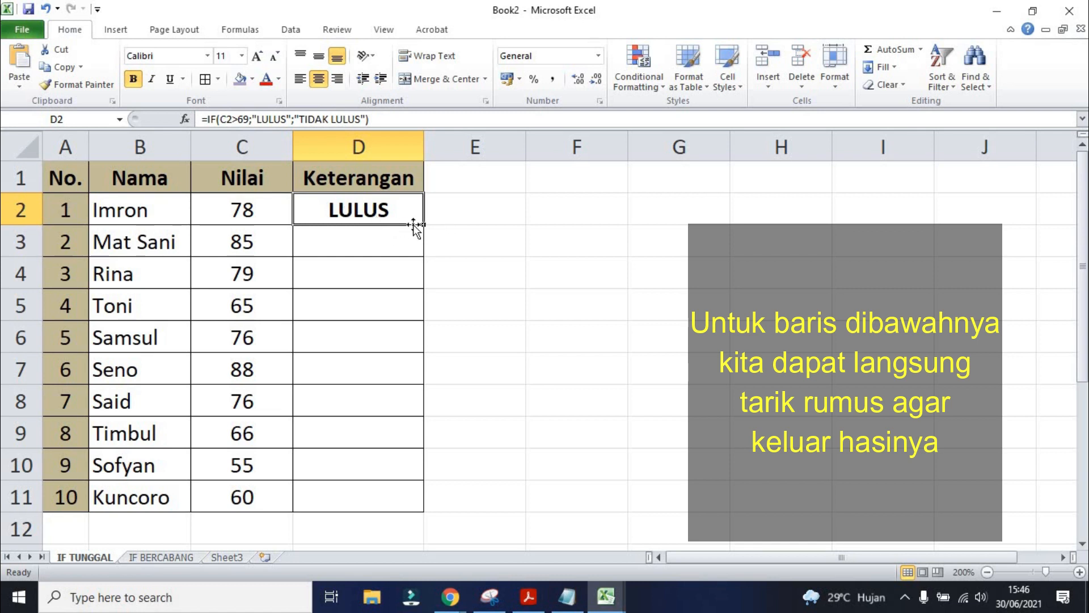
left_click_drag(422, 224, 434, 502)
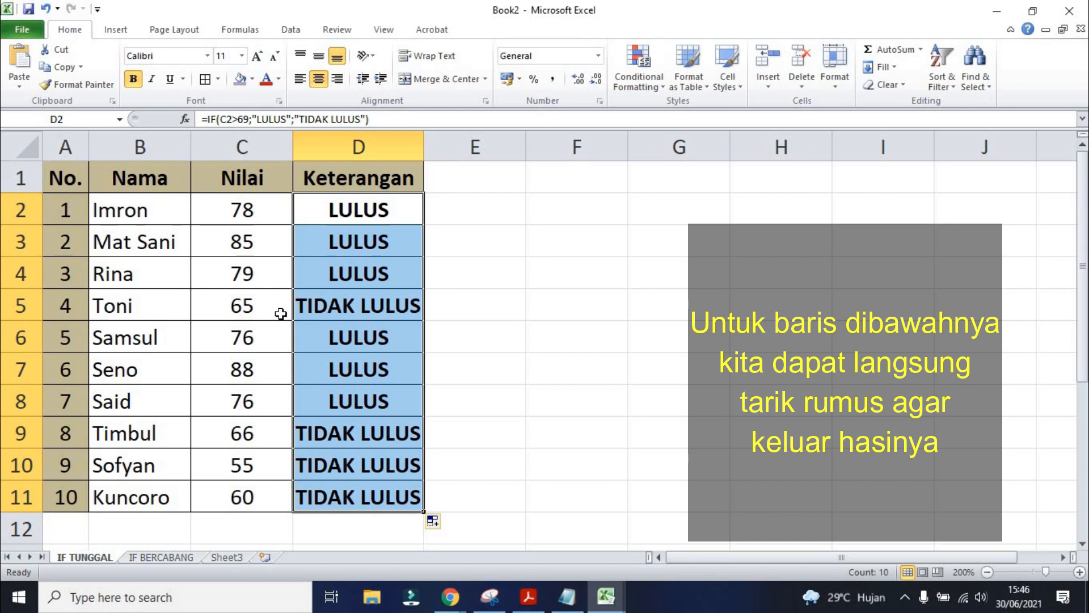
left_click(268, 210)
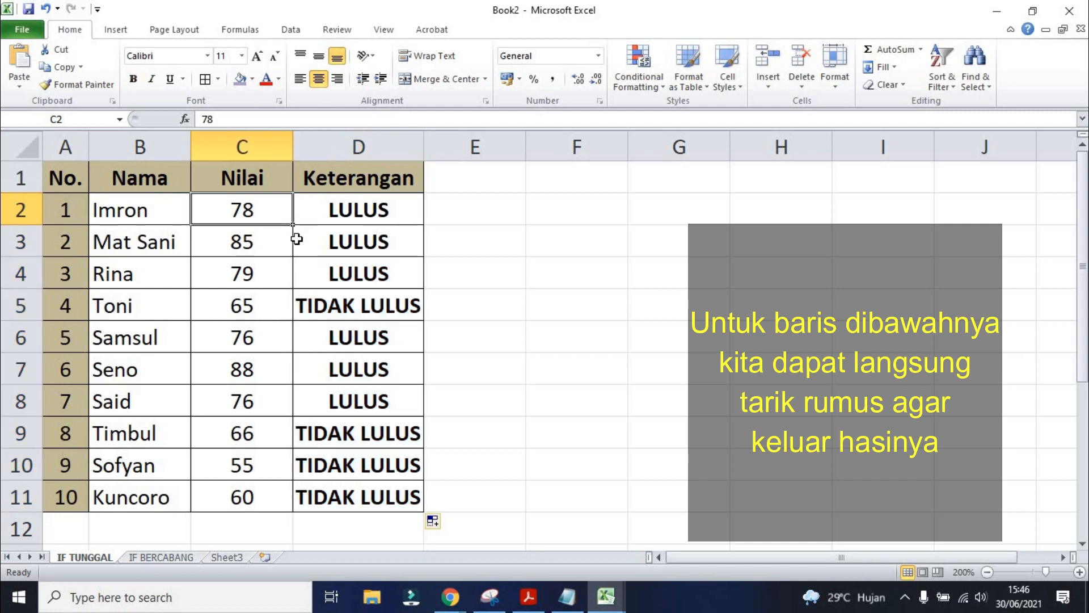
left_click(295, 241)
left_click(275, 265)
left_click(333, 272)
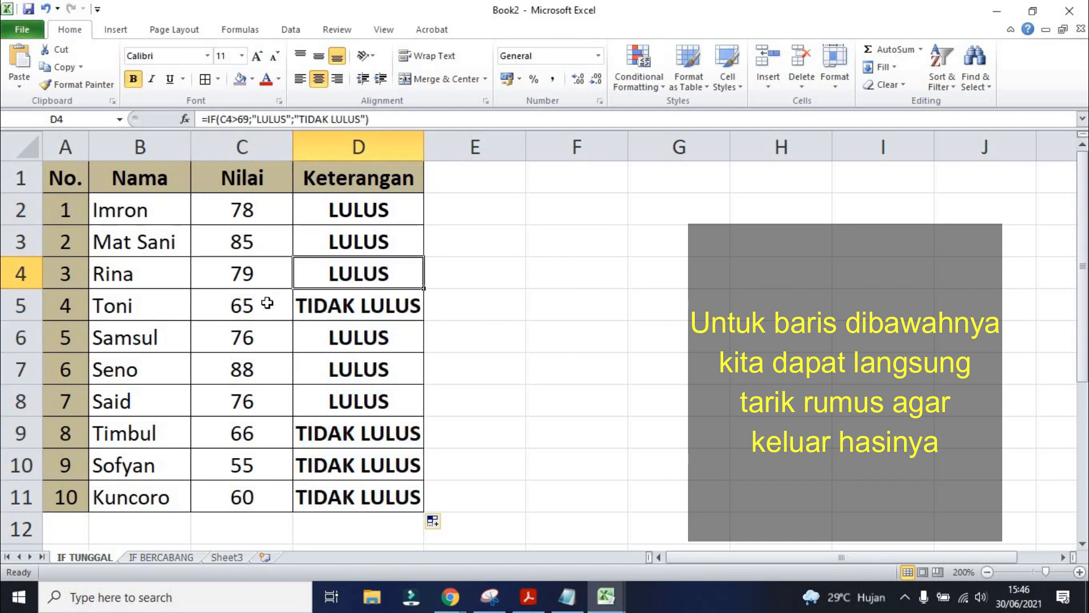
left_click(267, 304)
left_click(309, 315)
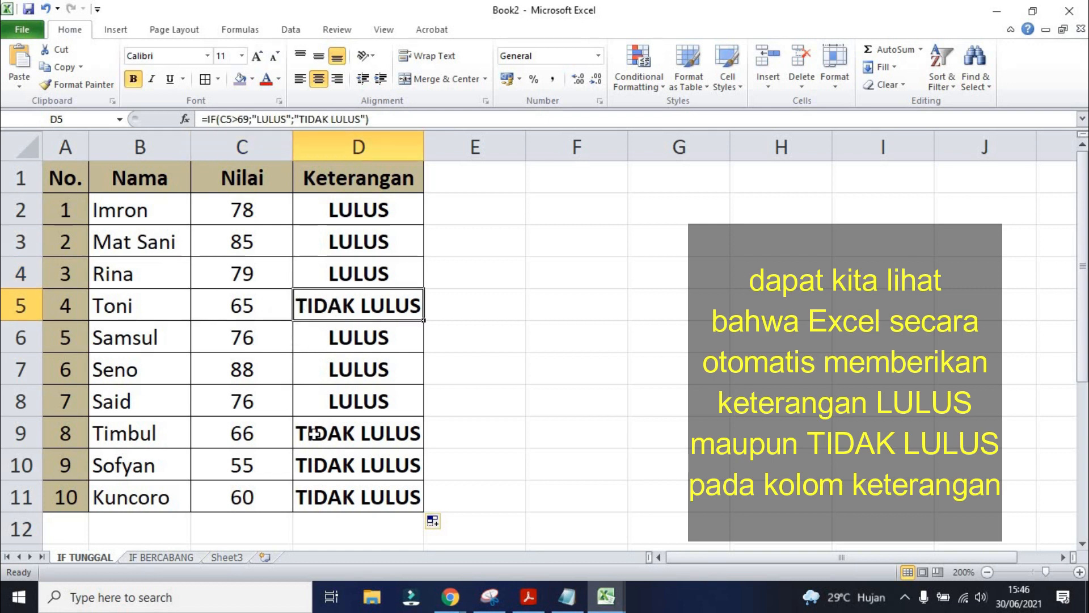
left_click(466, 400)
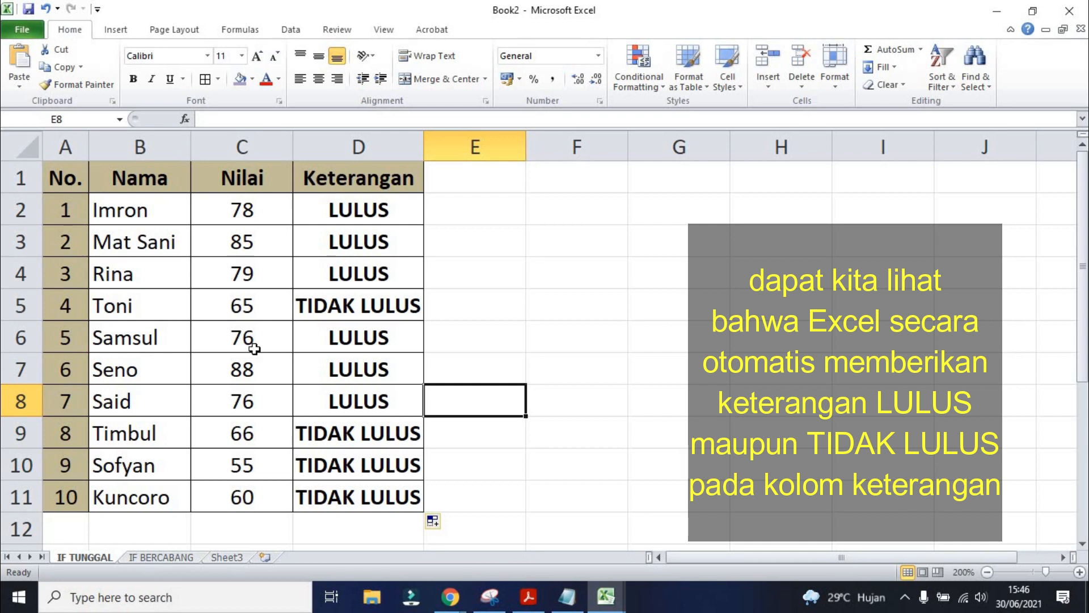
Step: Change the Nilai score in C5 to 80 and the one in C6 to 50
left_click(241, 306)
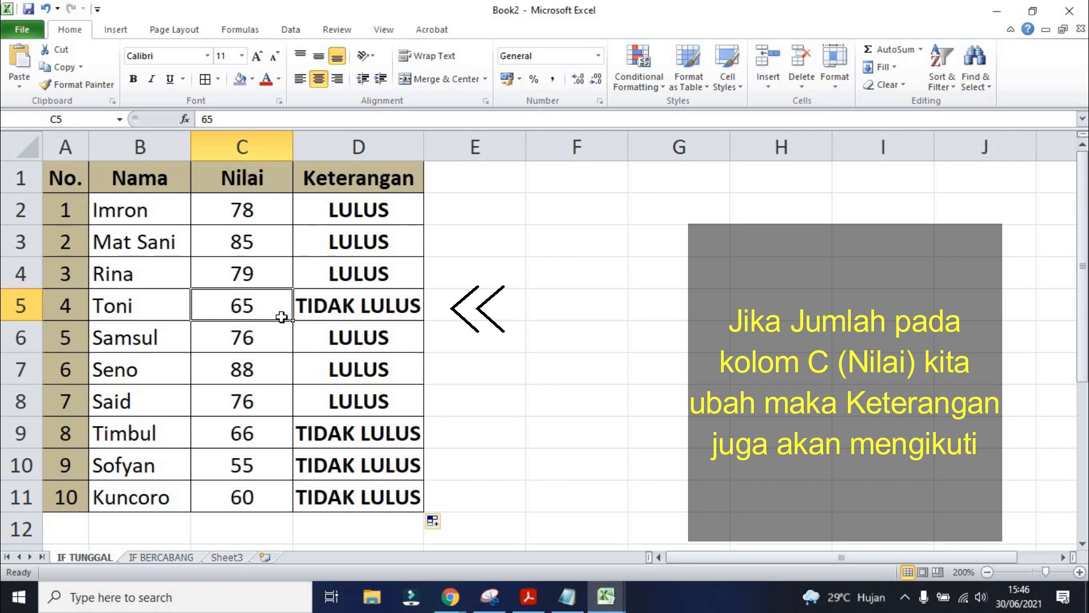
type("80")
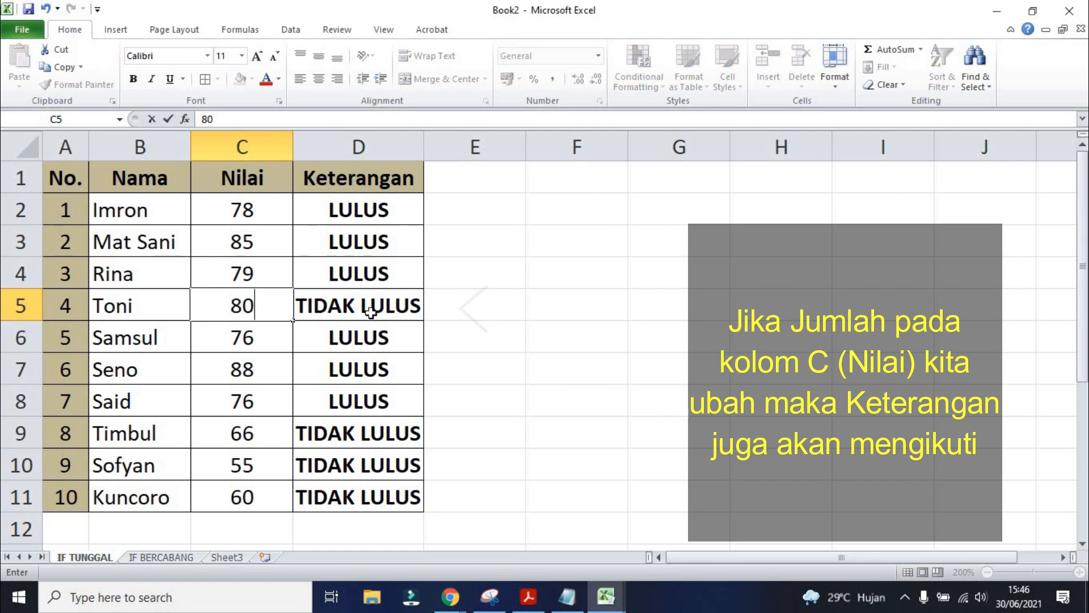
key("Return")
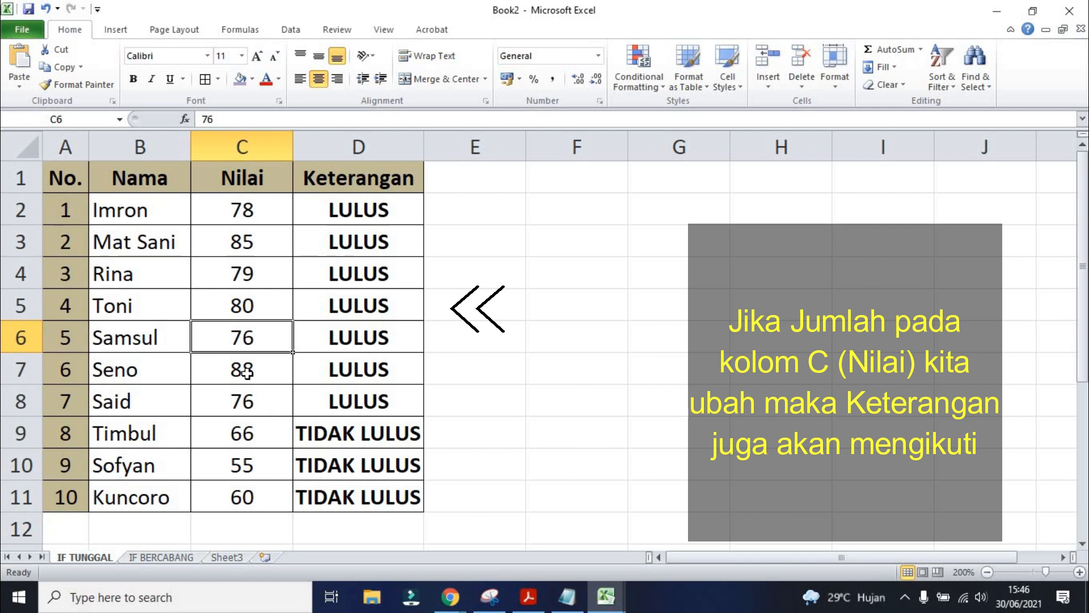
left_click(262, 357)
left_click(264, 337)
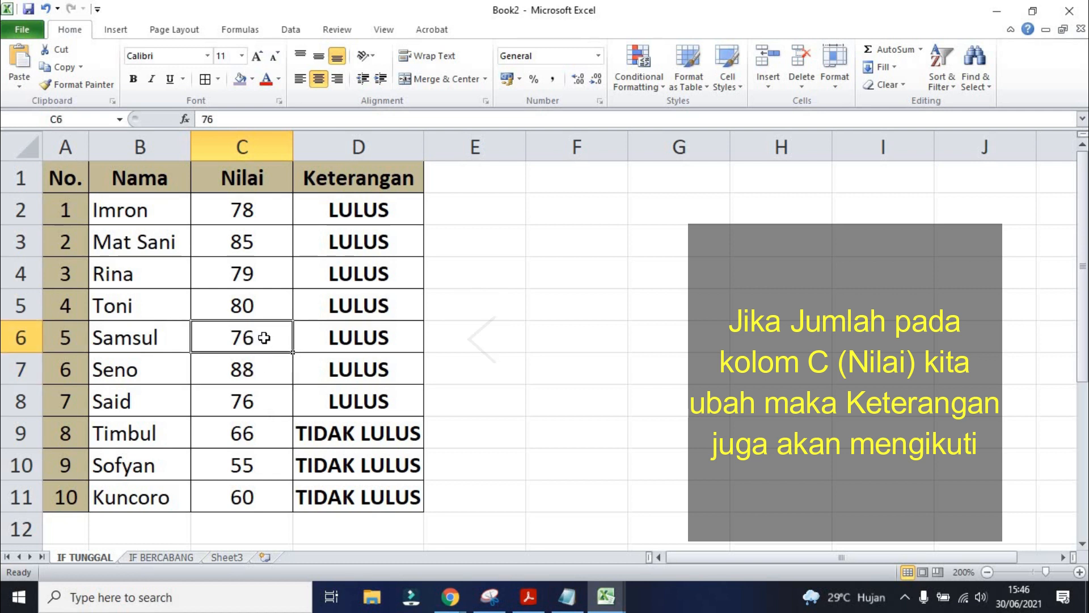
type("50")
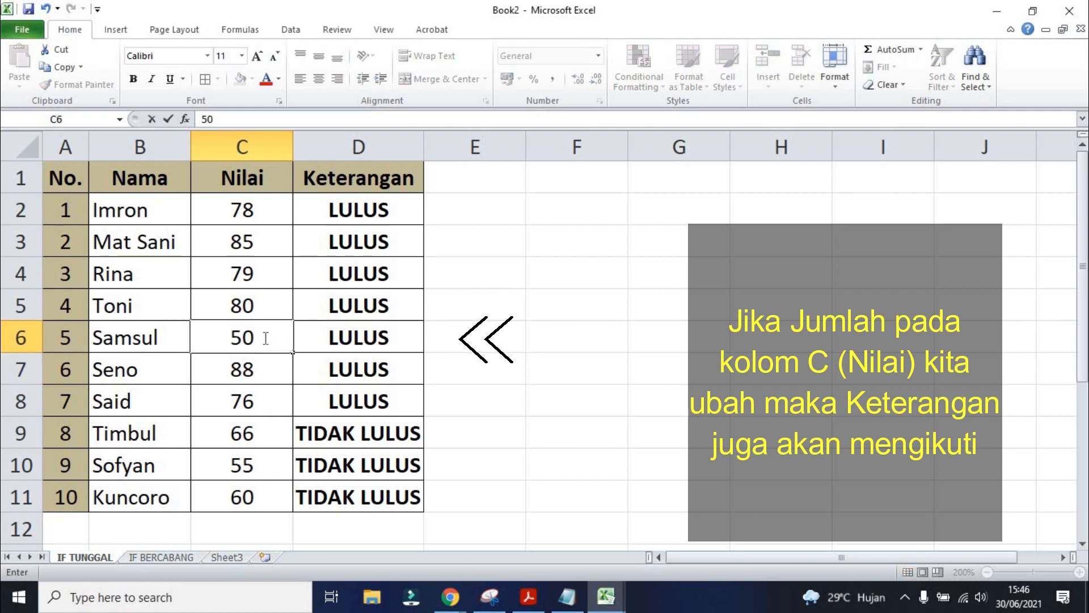
key("Return")
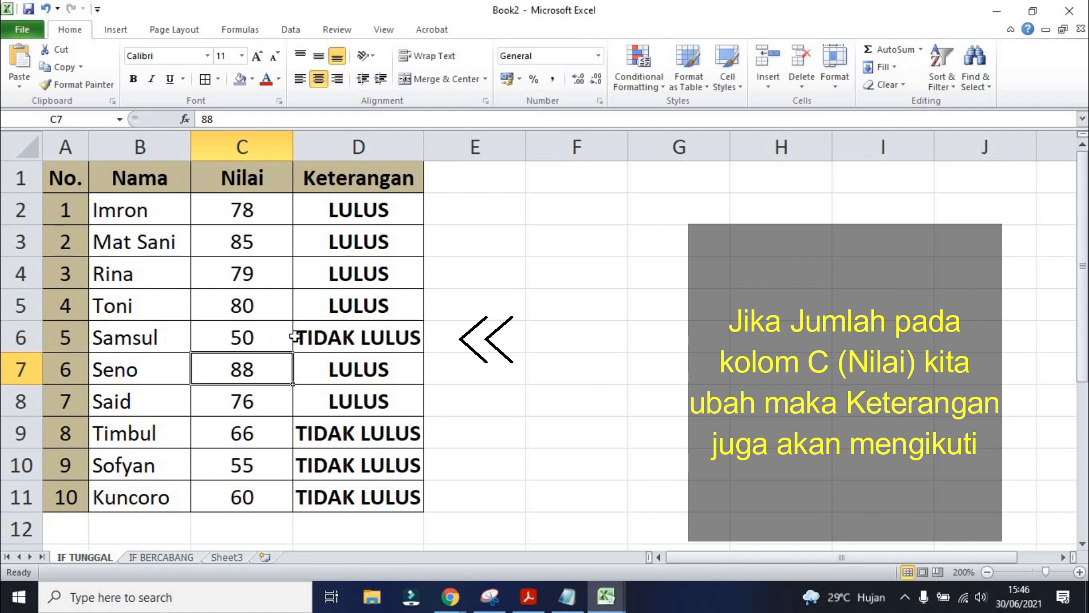
left_click(570, 342)
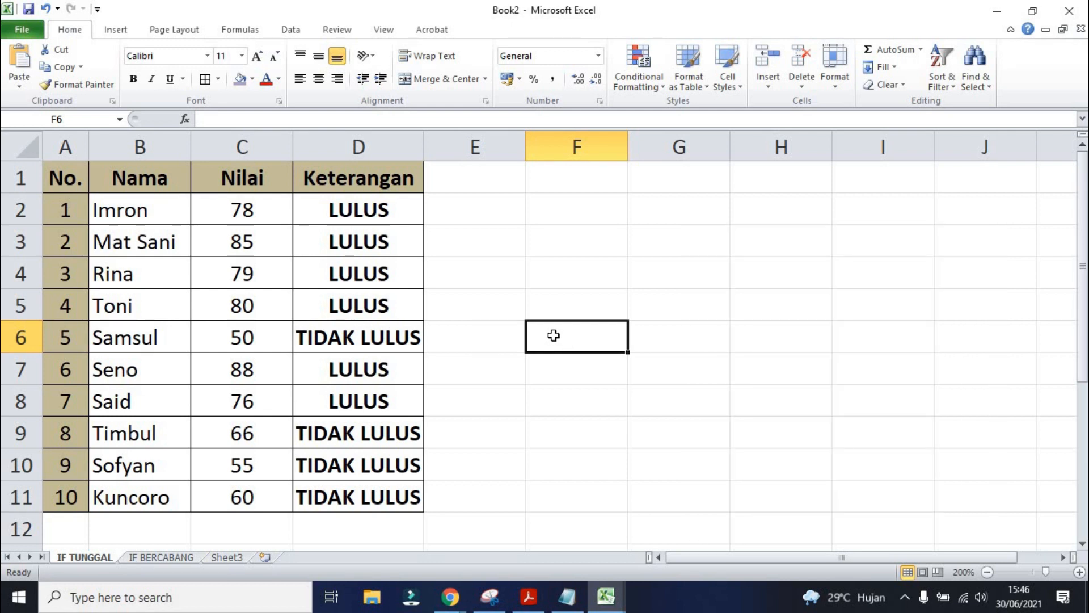
Step: Go to the IF BERCABANG sheet and examine each kinerja condition and its bonus in the Syarat Bonus table
left_click(181, 560)
left_click(584, 329)
left_click(460, 433)
left_click(260, 455)
left_click(218, 477)
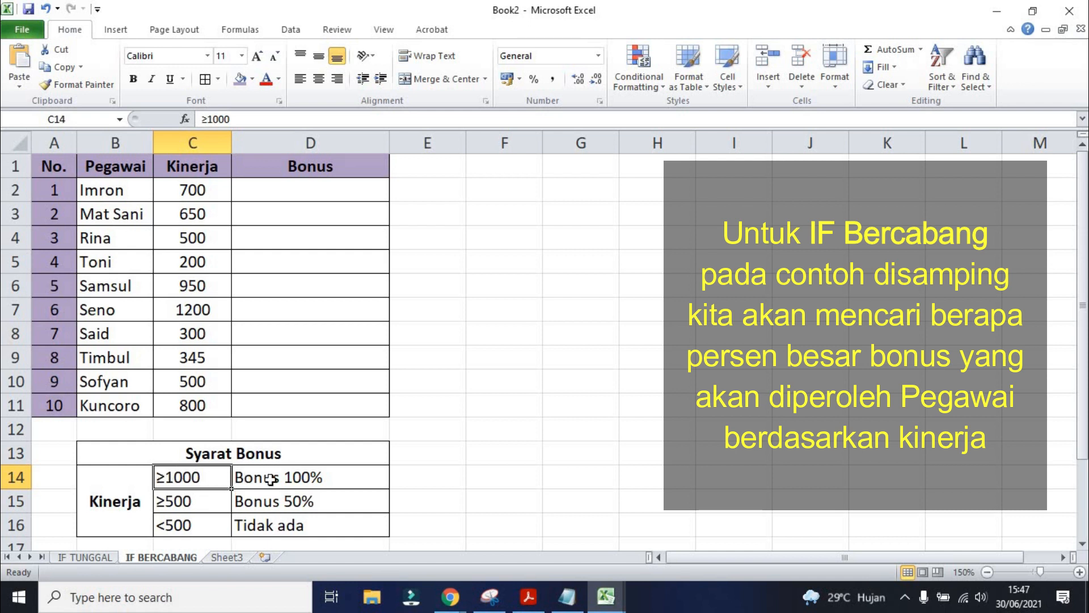
left_click(303, 478)
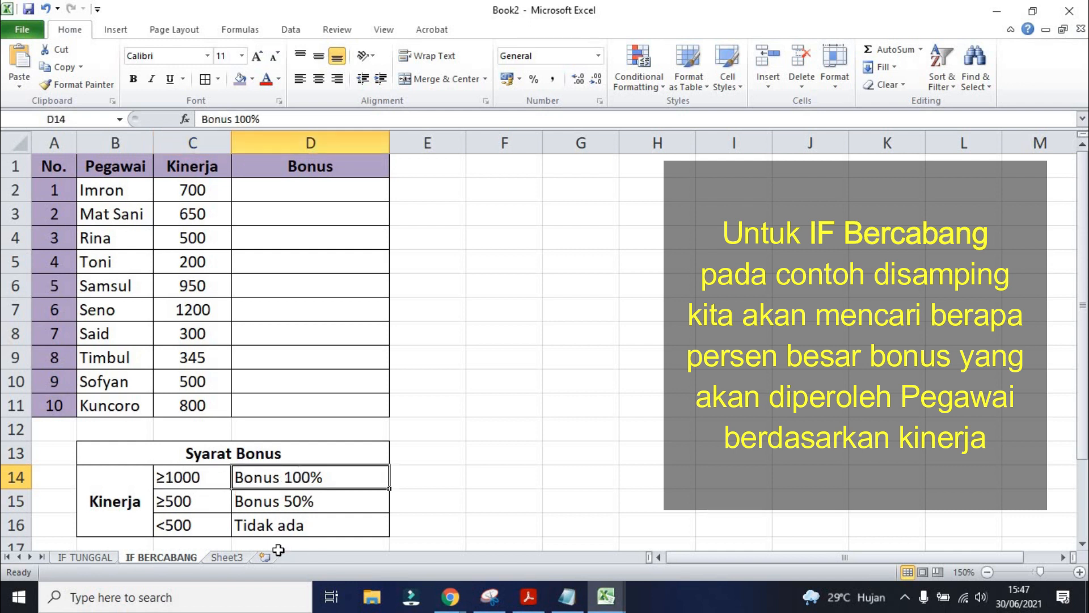
left_click(207, 505)
left_click(334, 505)
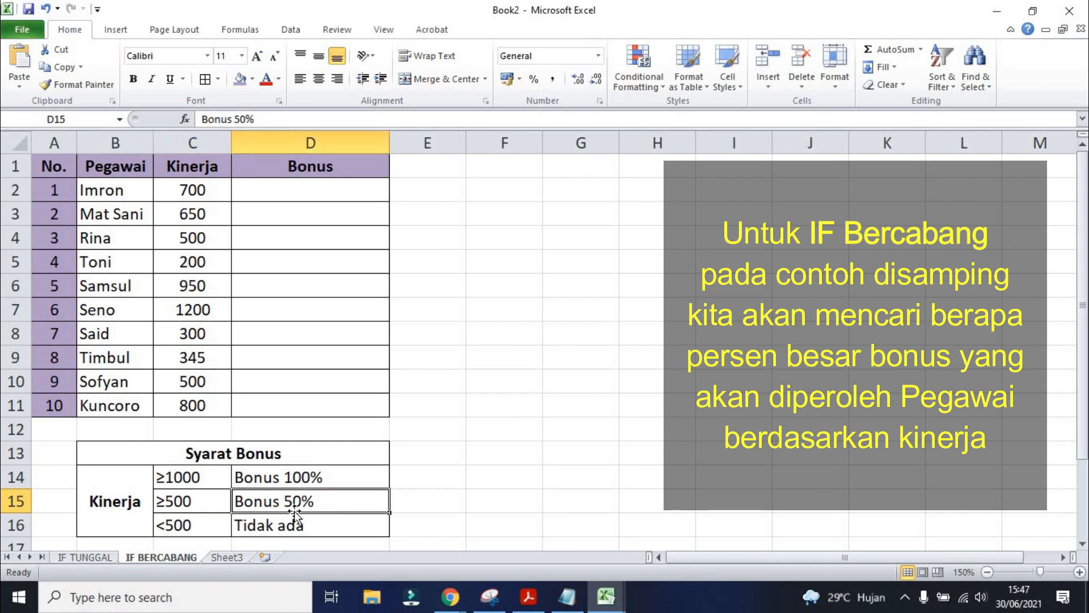
left_click(205, 527)
left_click(308, 525)
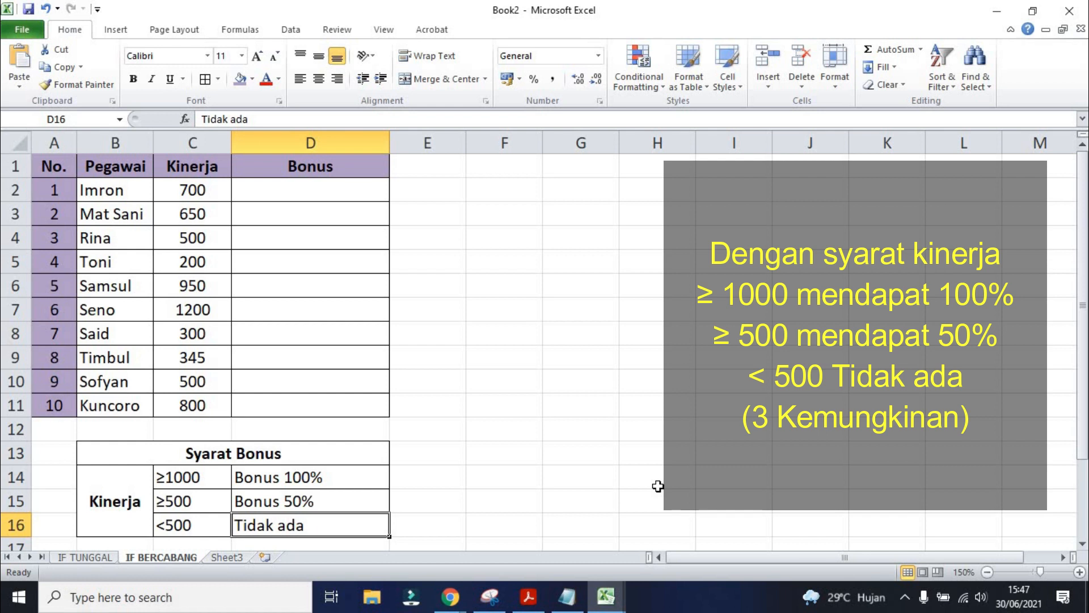
Step: Start an IF formula in D2 that tests whether C2 is greater than or equal to 1000
left_click(285, 185)
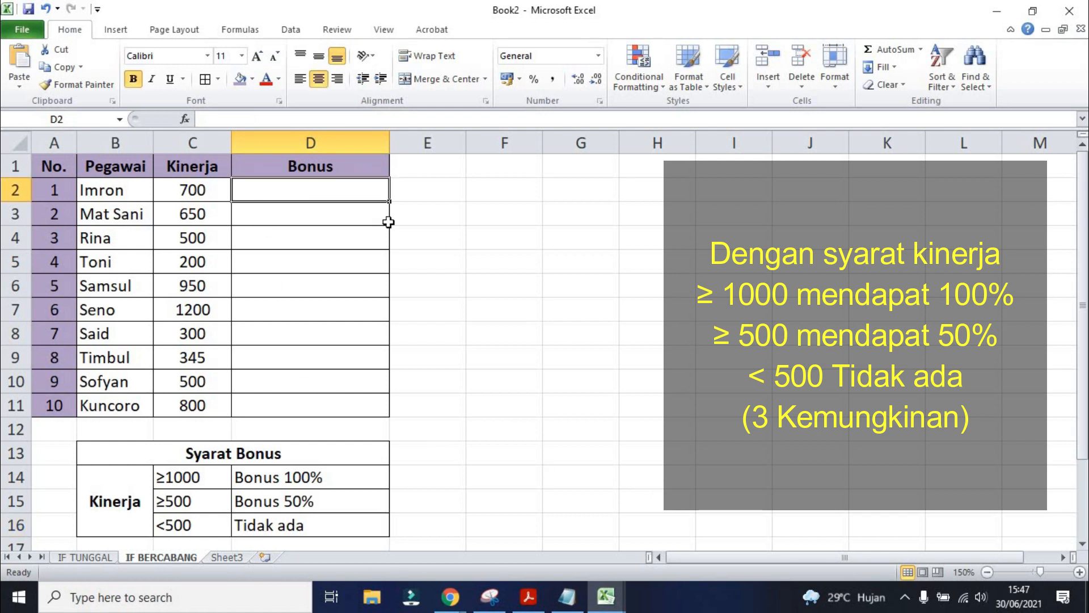
type("=IF")
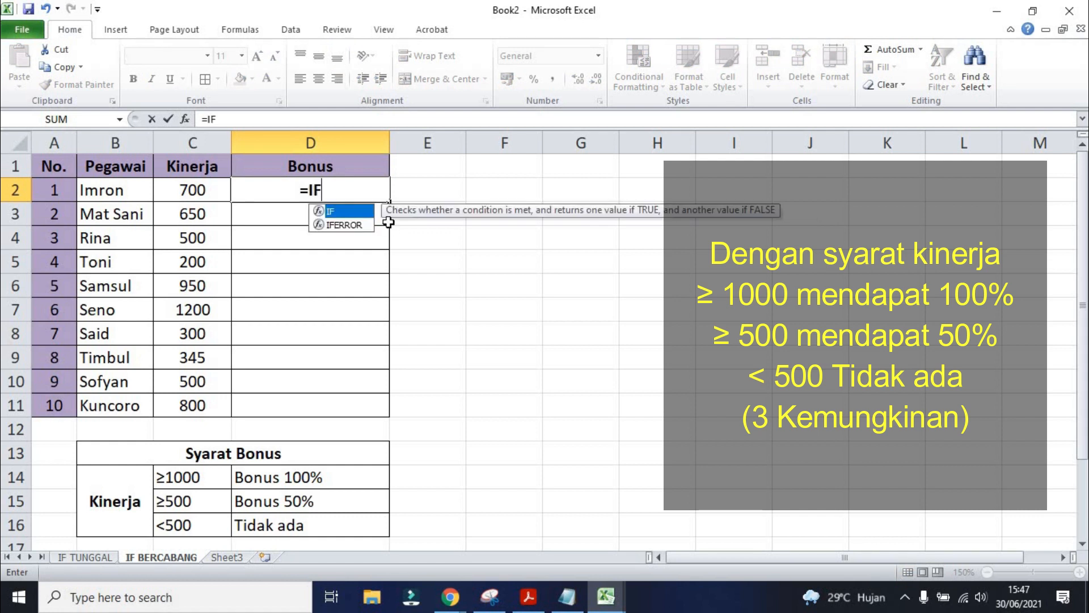
type("(")
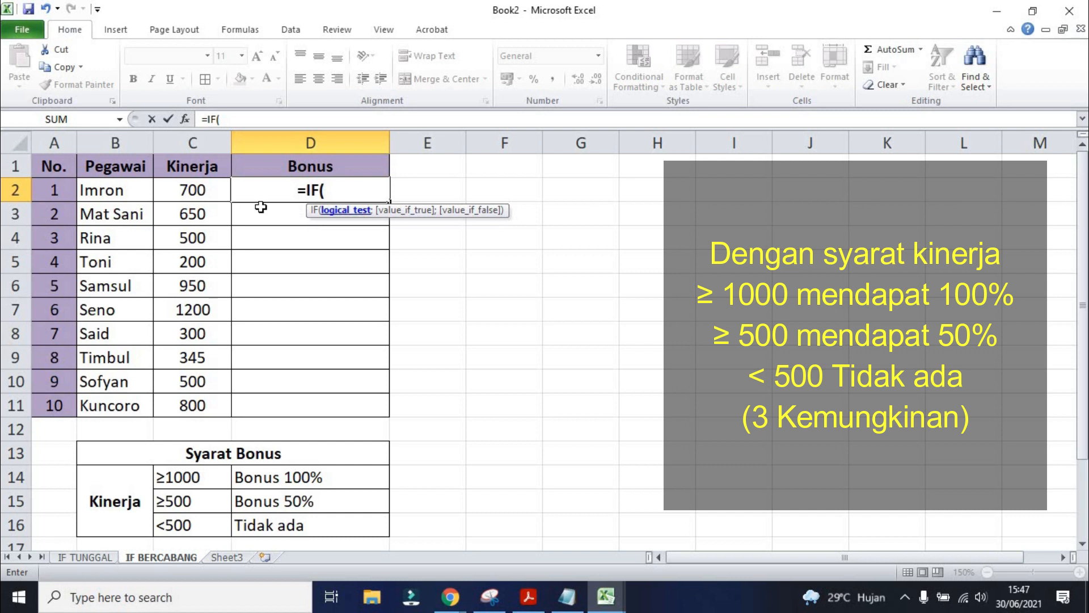
left_click(212, 193)
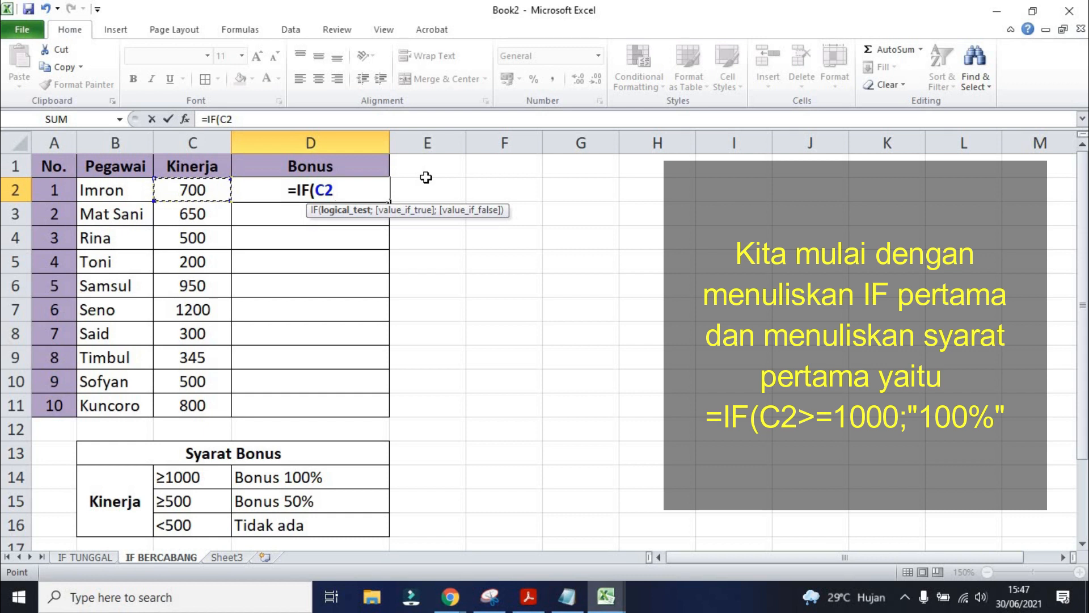
type(">")
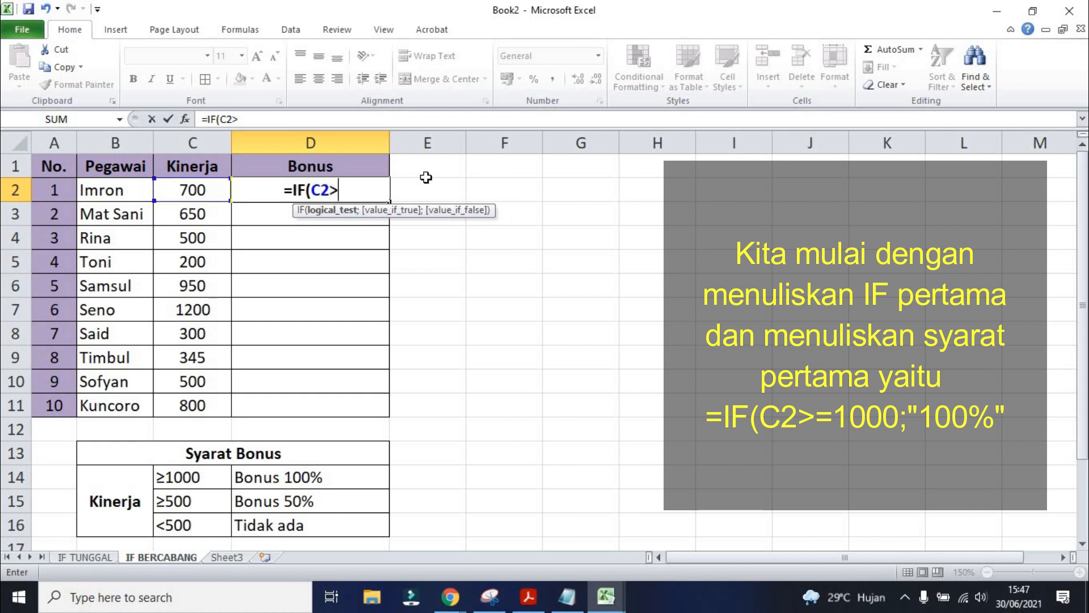
type("=")
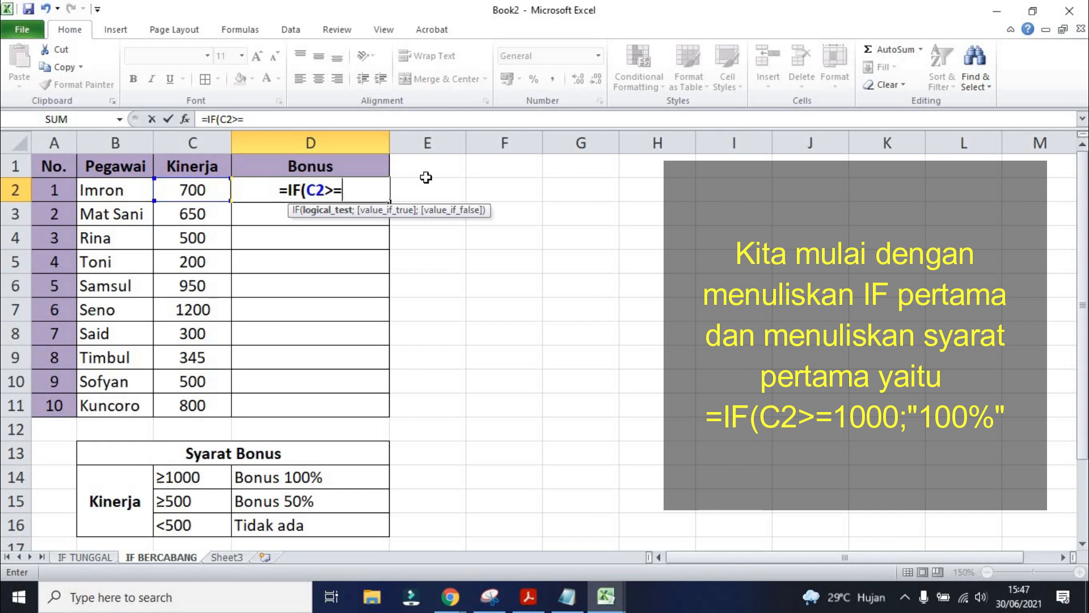
type("1000")
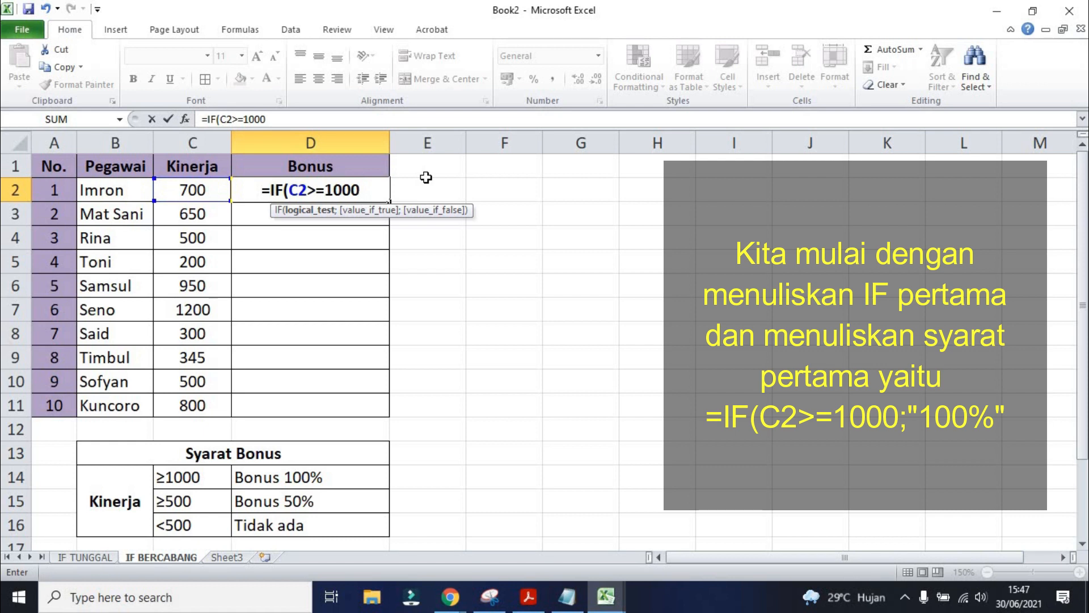
Step: Enter "100%" as the true result of the first IF in D2, leaving its parenthesis open
type(";\"")
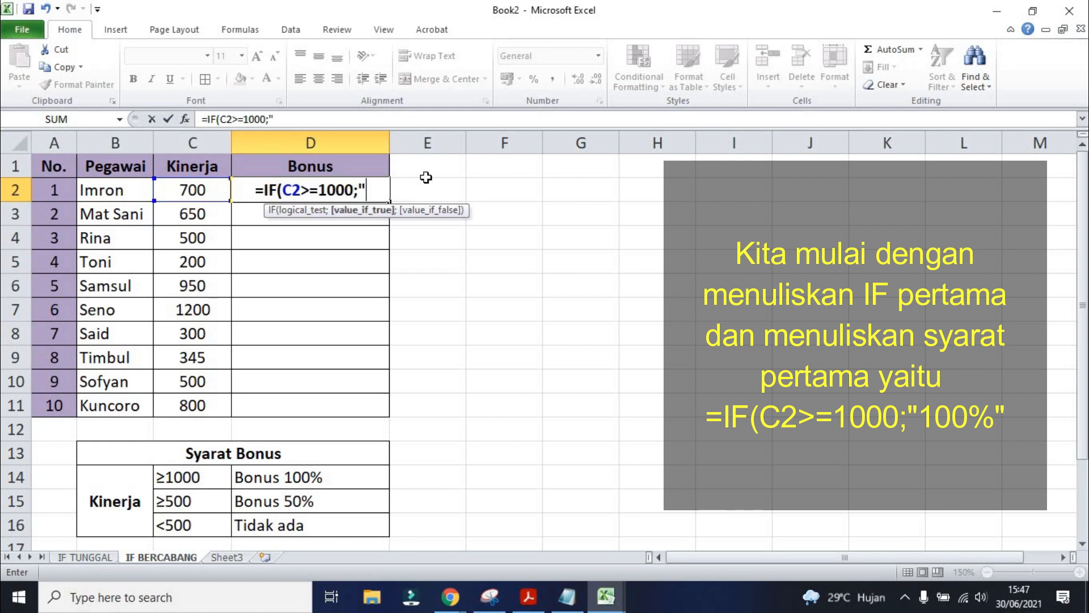
type("100")
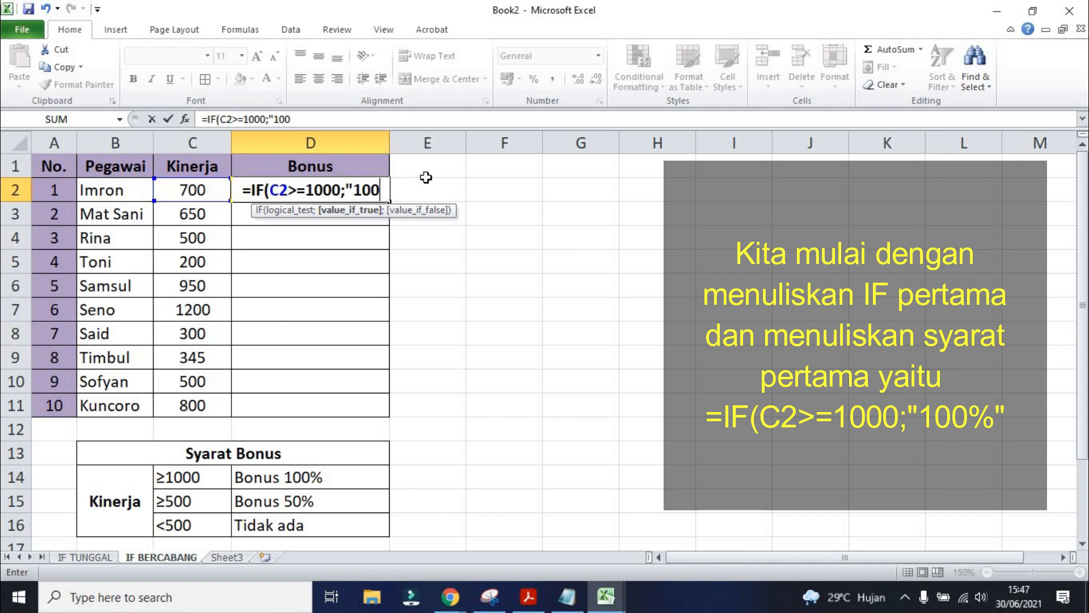
type("%")
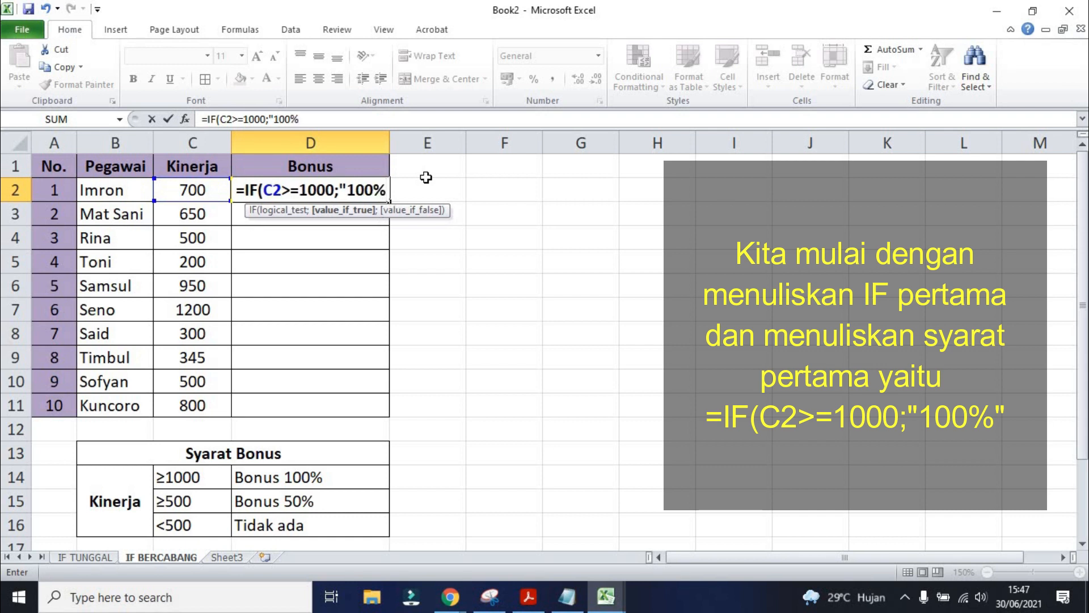
type("\")")
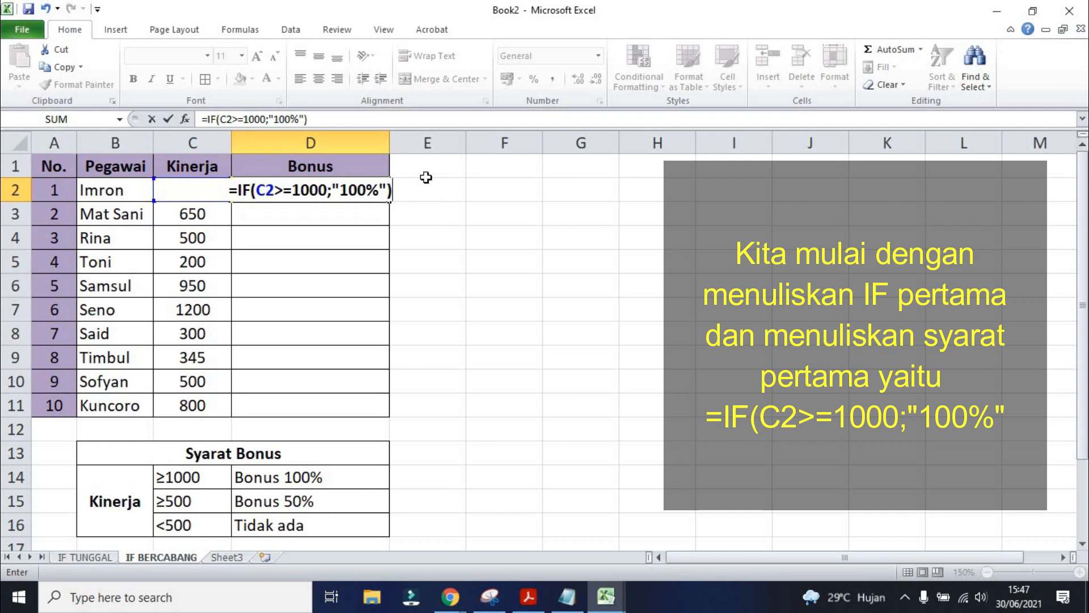
key("BackSpace")
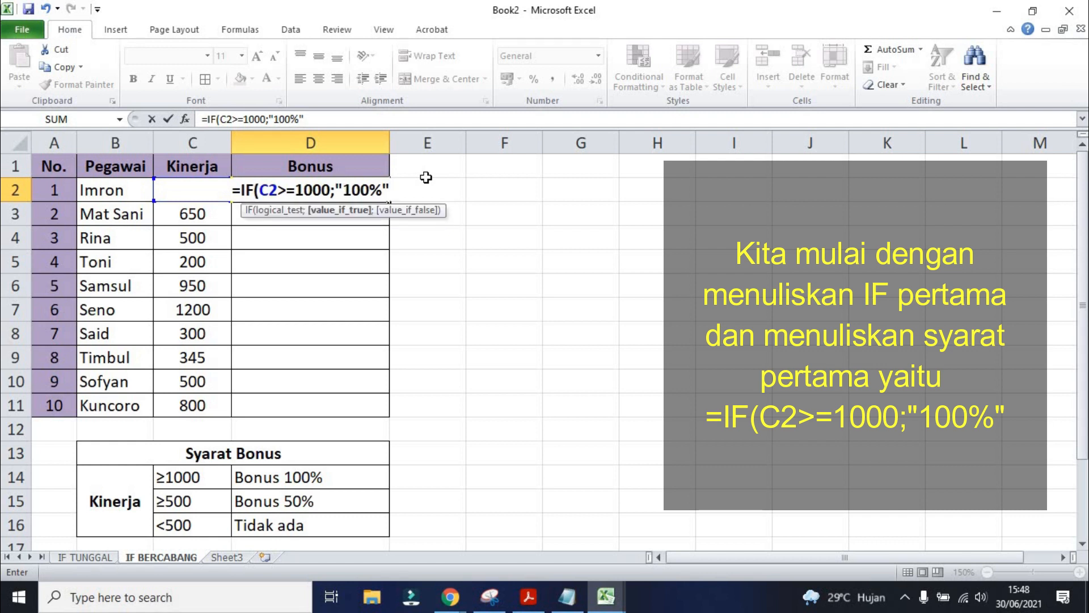
Step: Nest a second IF as the false argument in D2, testing C2>=500 with "50%" as its true result
type(";")
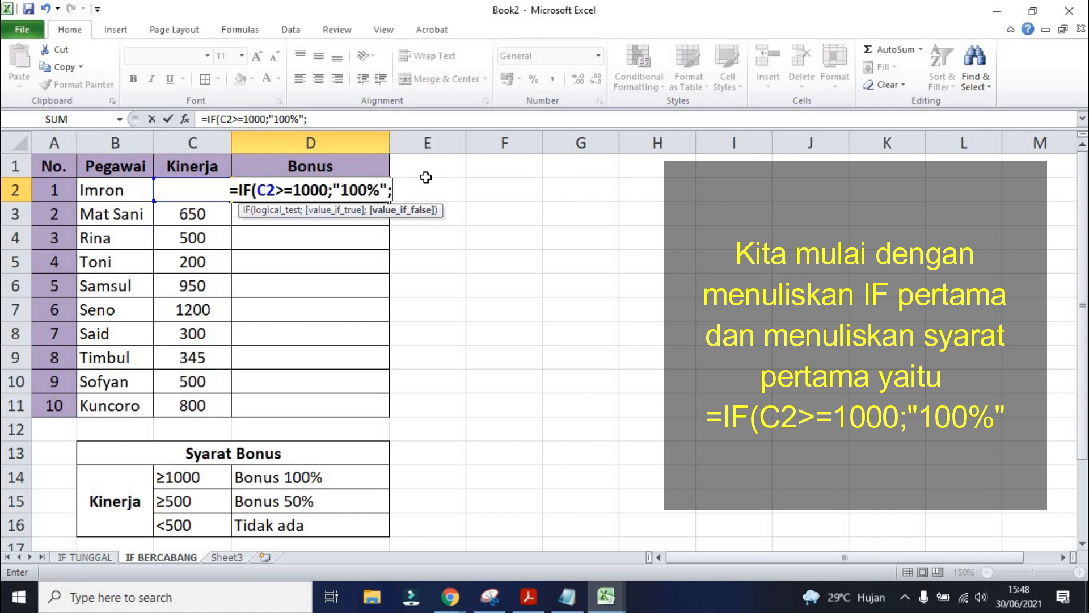
type("IF")
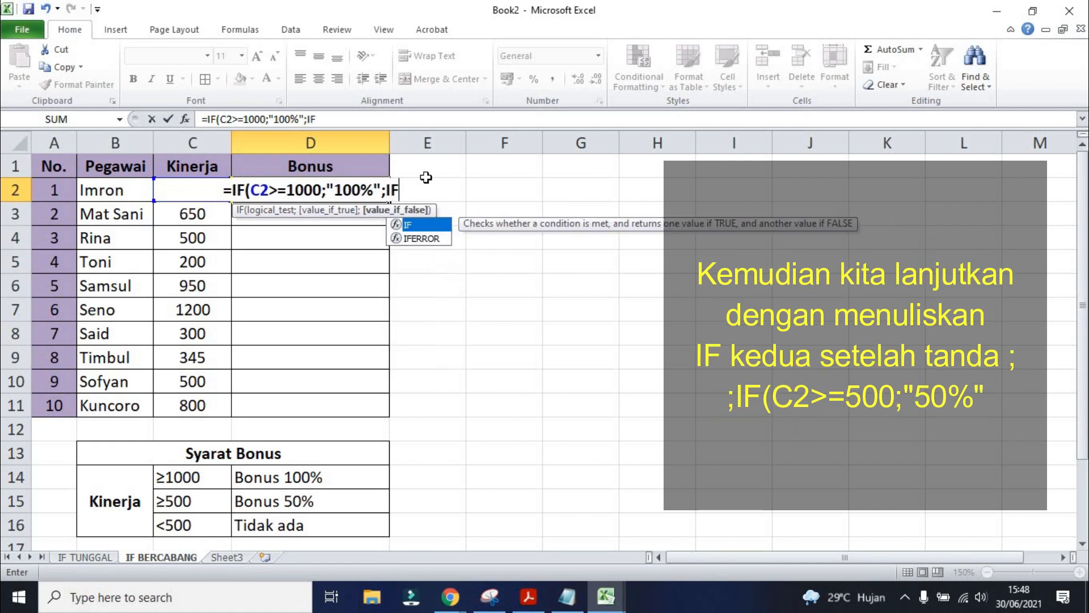
type("(")
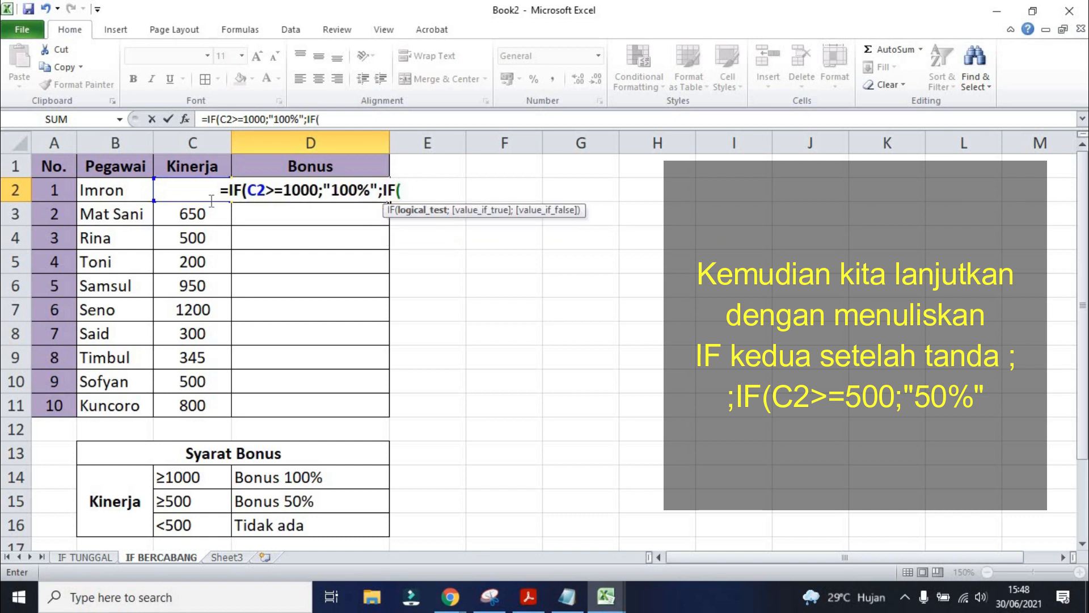
type("C2")
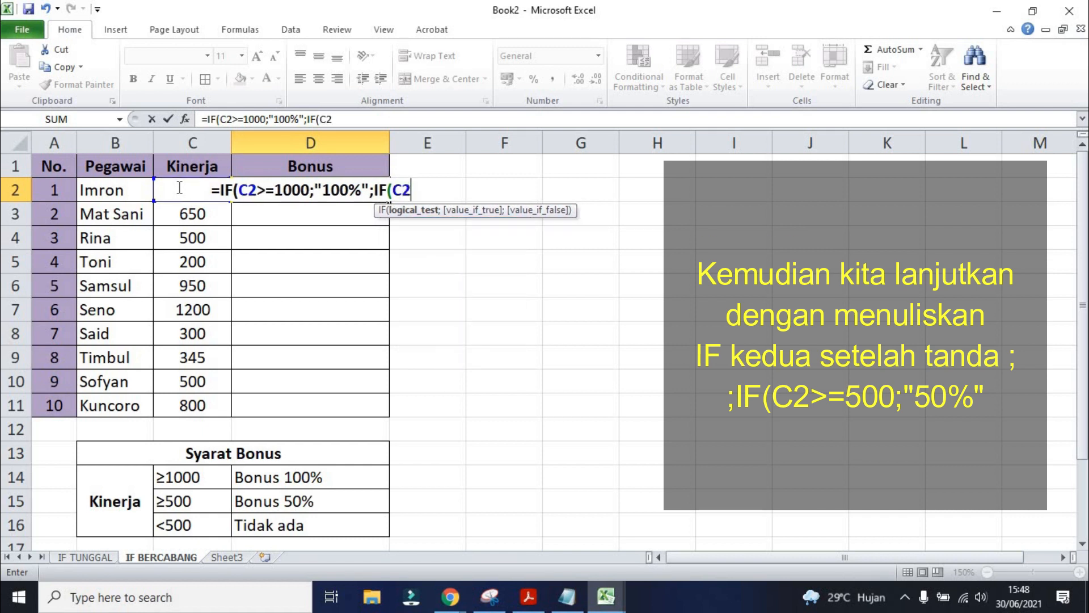
type(">=")
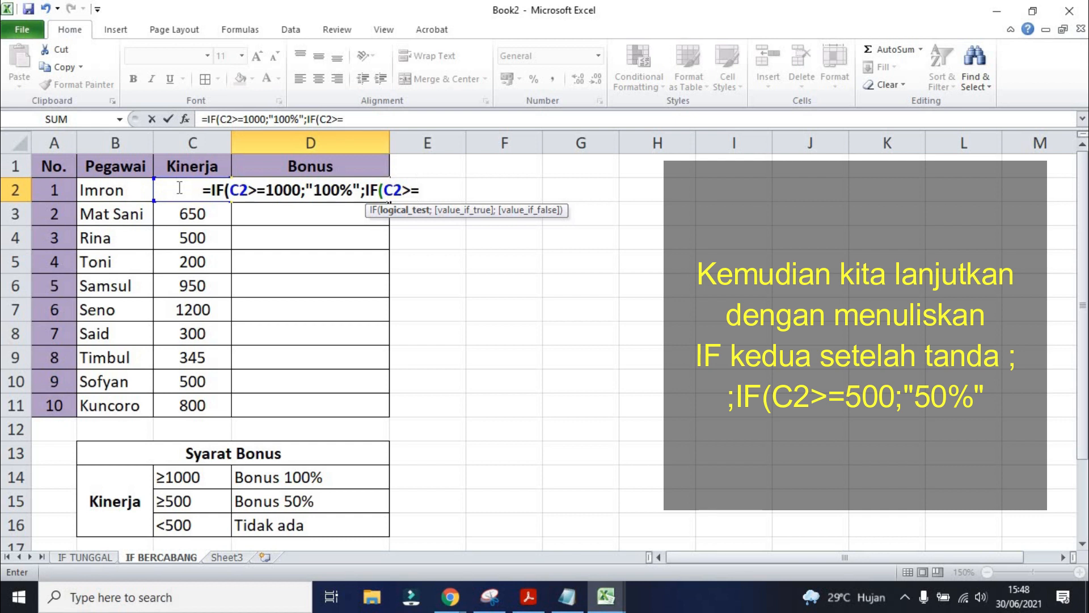
type("500")
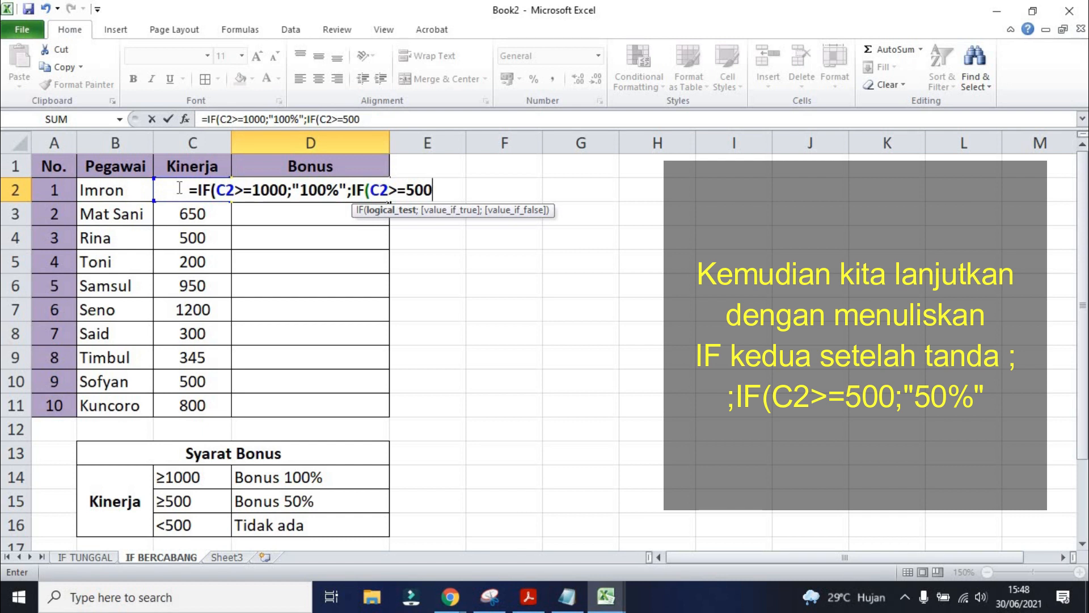
type(";")
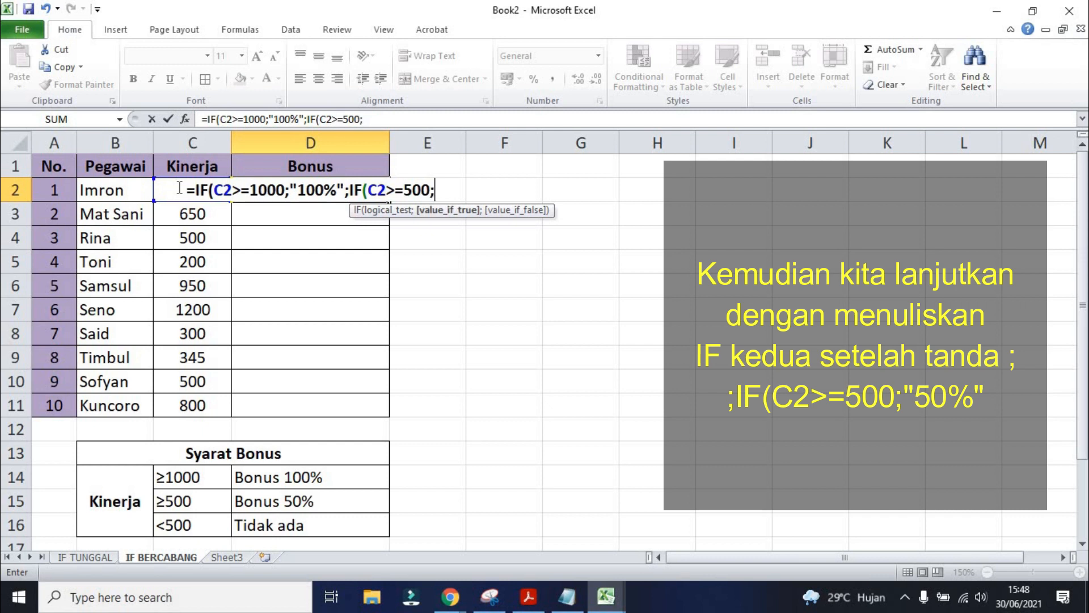
type("\"50")
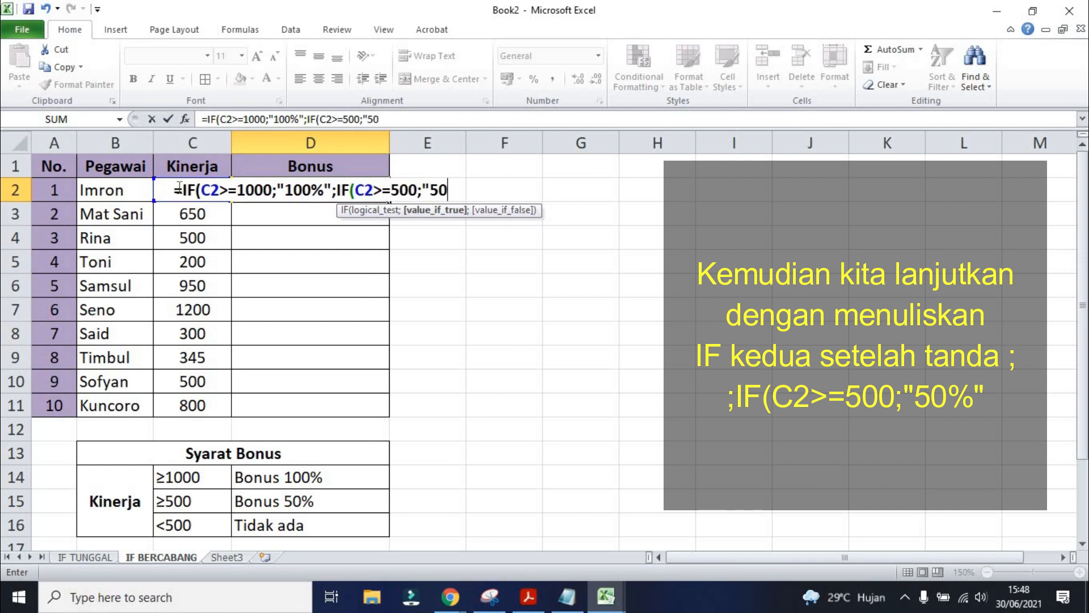
type("%\"")
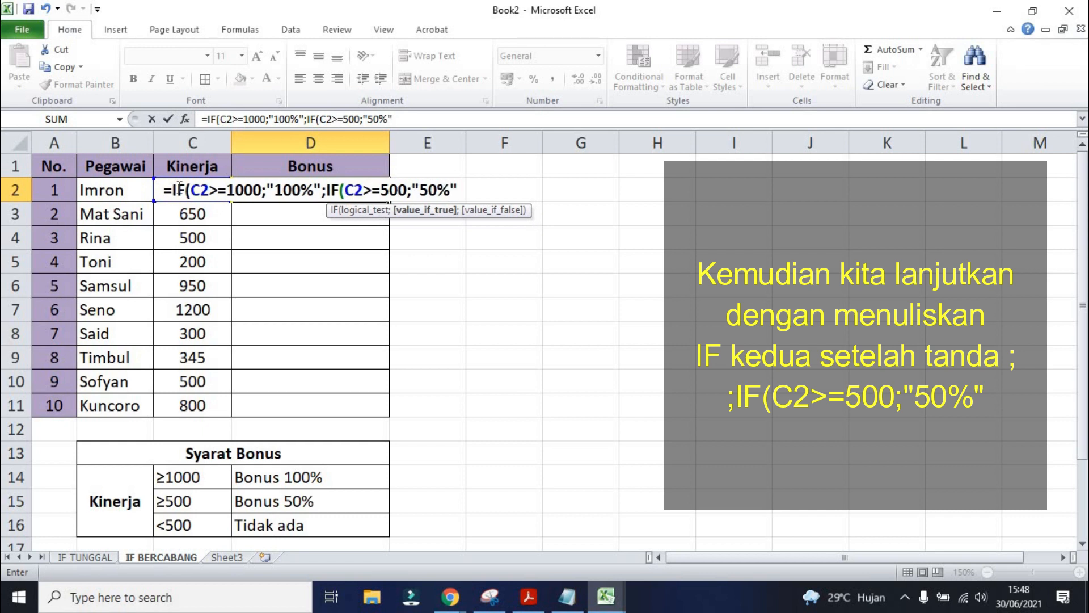
Step: Complete the nested D2 formula with "Tidak ada" as the final false result and close both IF functions
type(";")
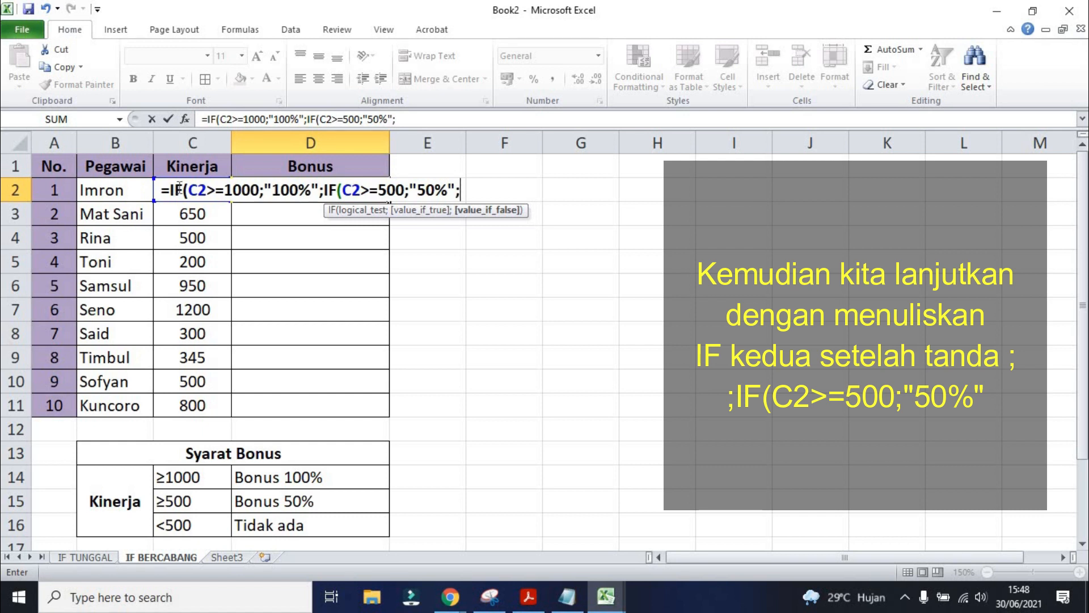
type("\"")
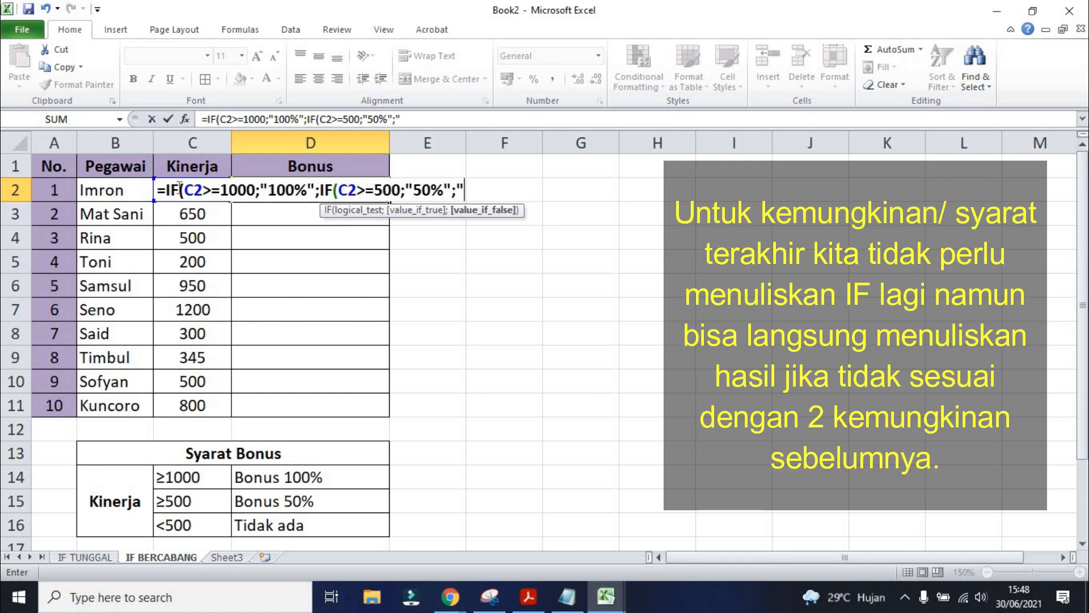
type("tiDA")
key("BackSpace")
key("BackSpace")
key("BackSpace")
key("BackSpace")
type("Tida")
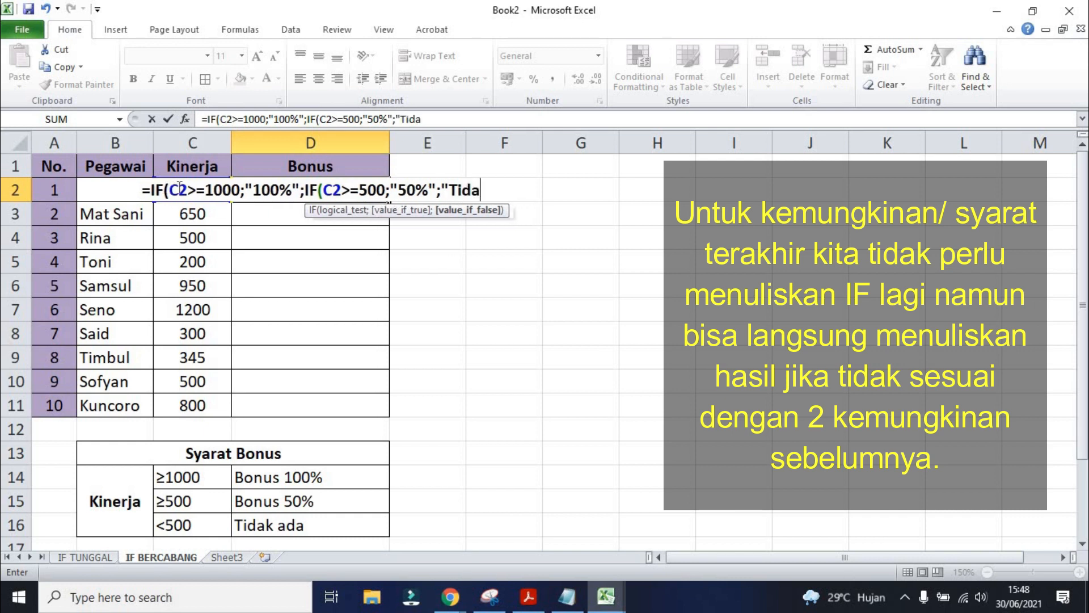
type("k ada")
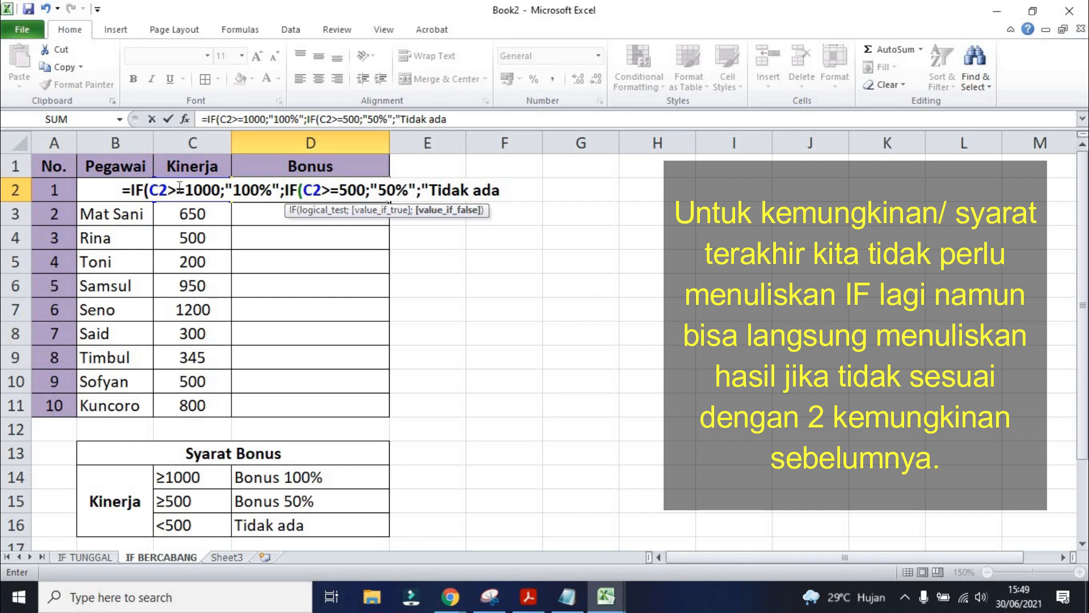
type("\"")
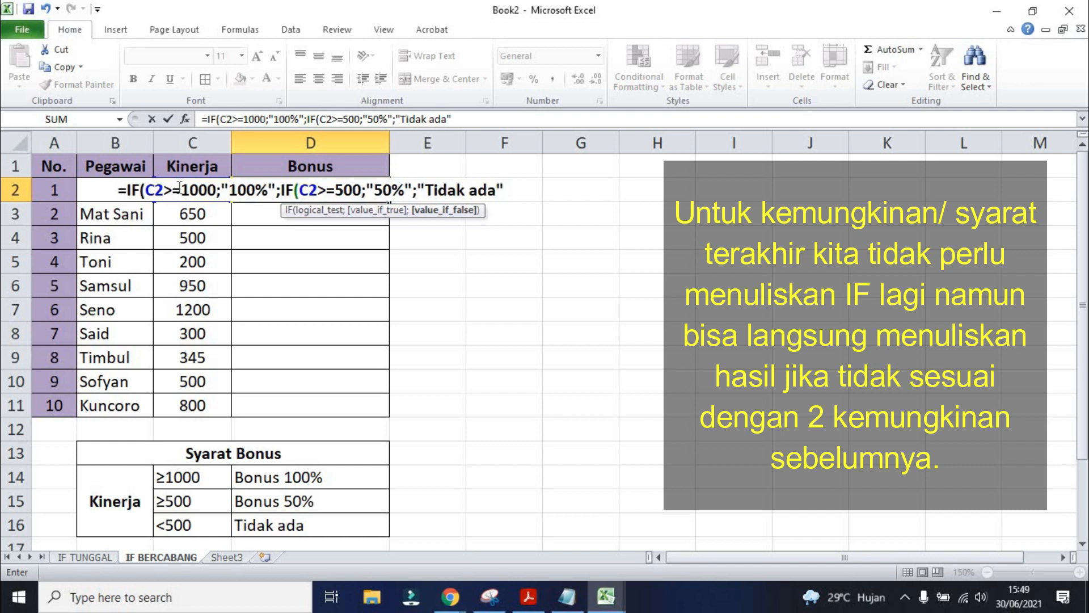
type(")")
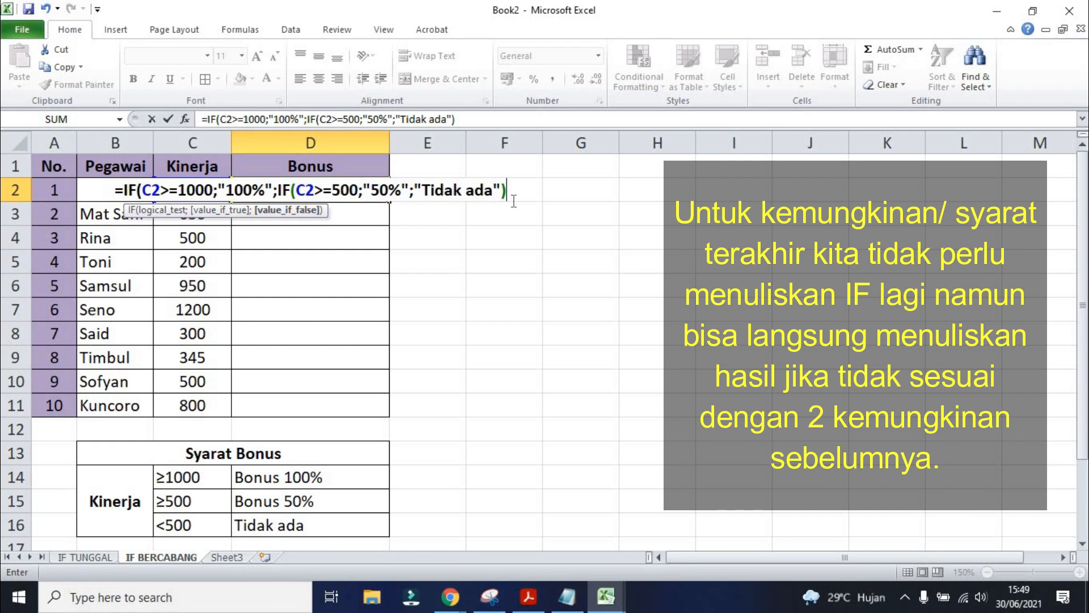
type(")")
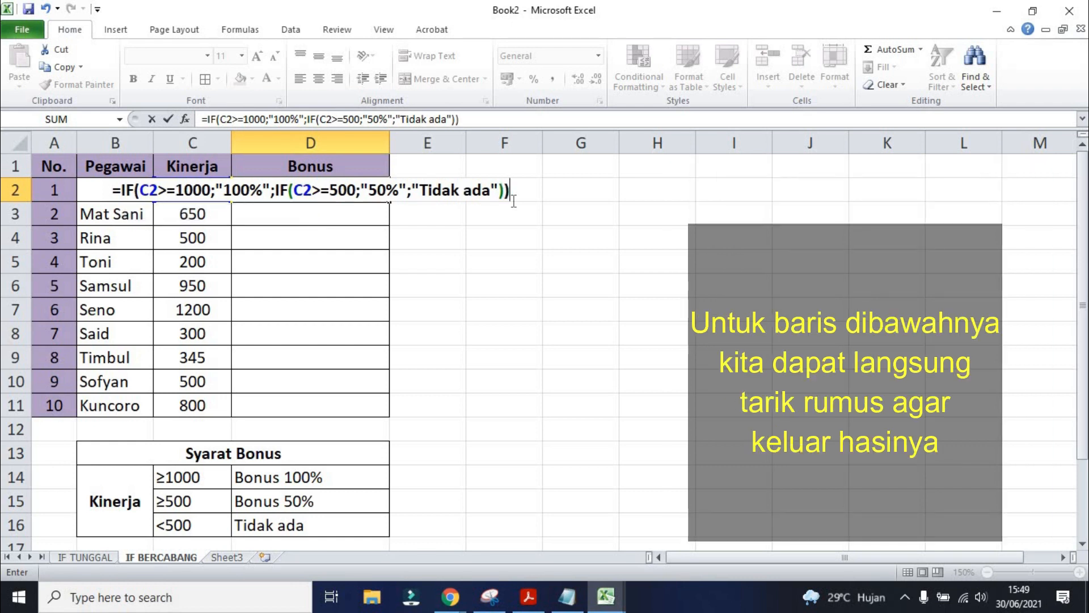
key("Return")
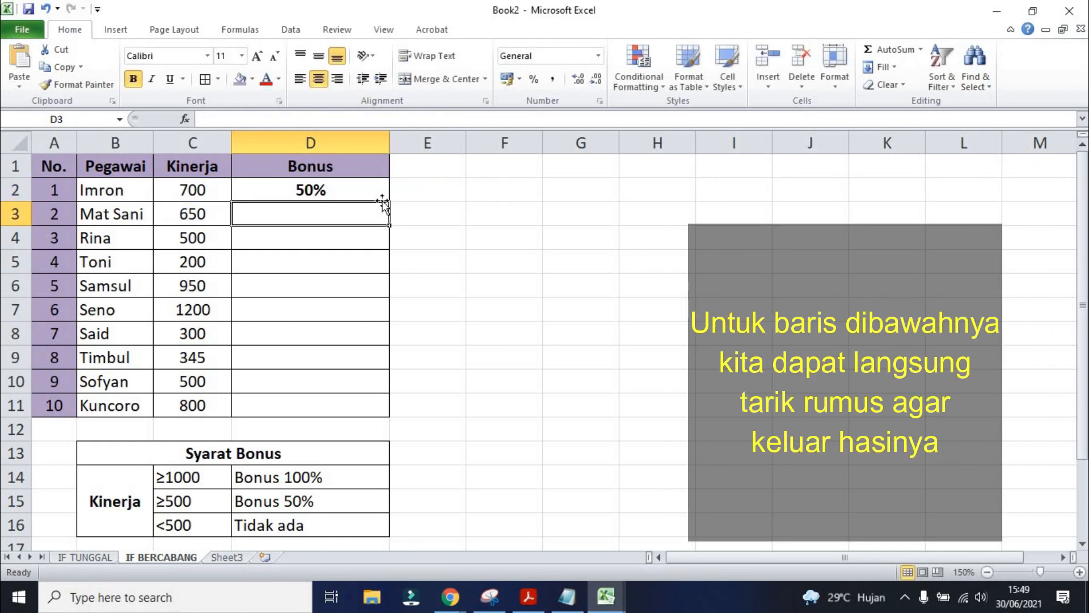
Step: Fill the D2 bonus formula down through D11 and check the row 7 bonus against its Kinerja value
left_click(350, 194)
left_click_drag(388, 203, 389, 417)
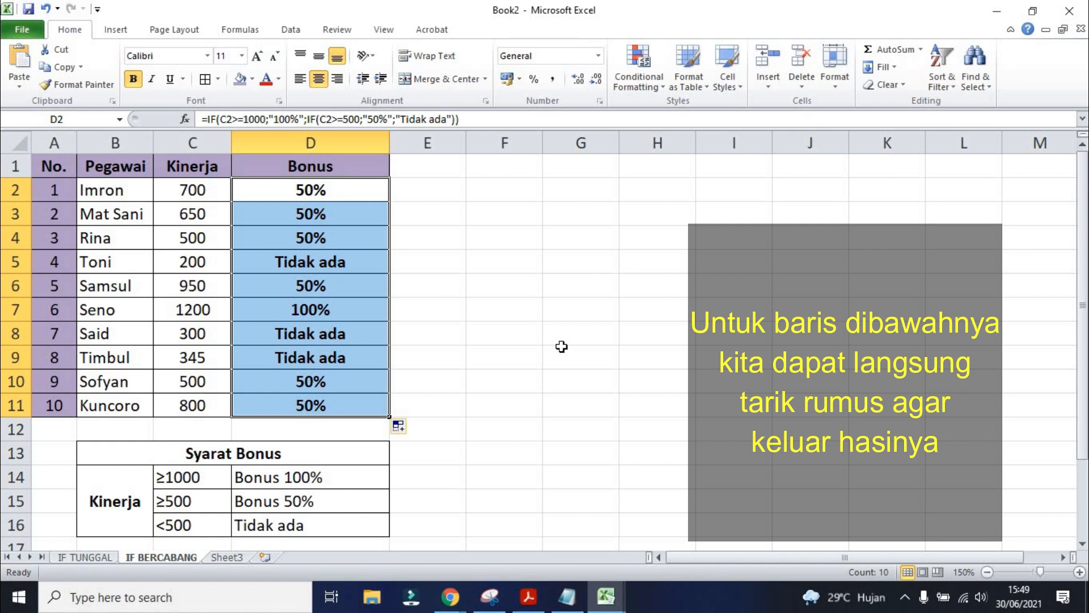
left_click(561, 347)
left_click(343, 311)
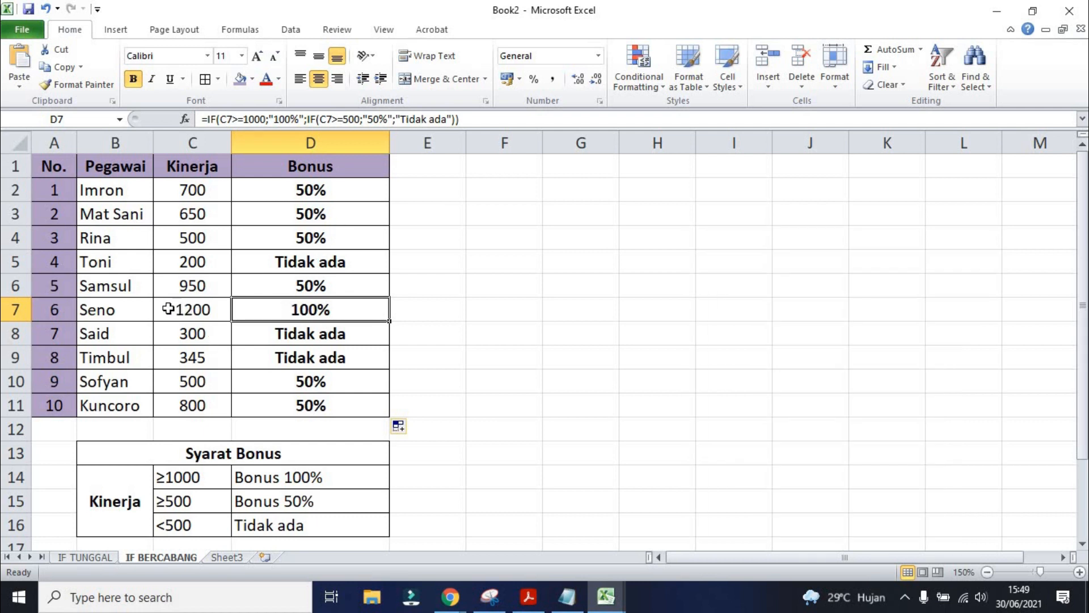
left_click(107, 310)
left_click(214, 310)
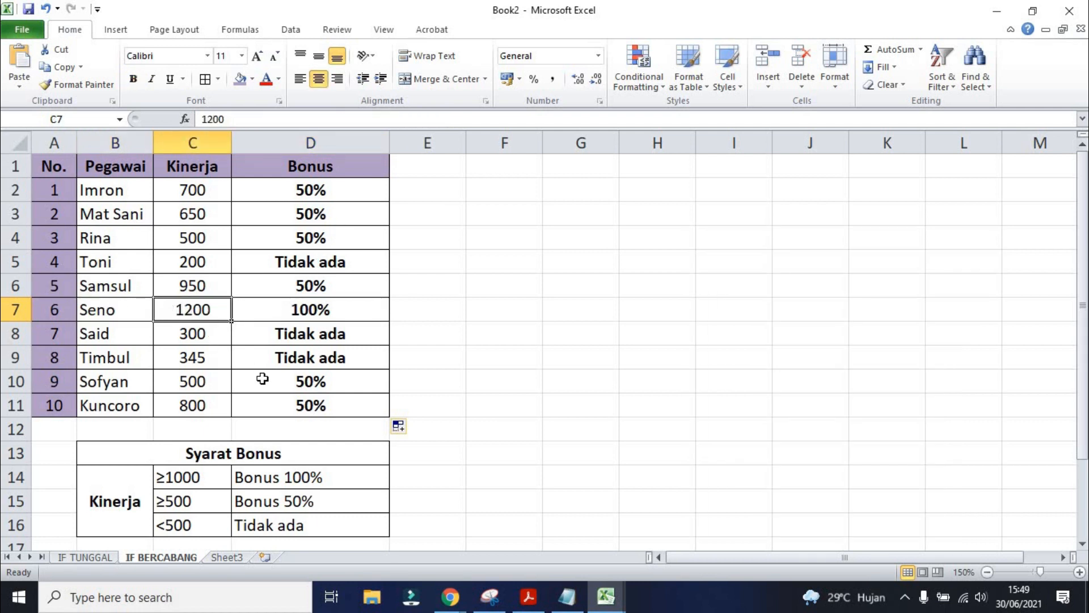
Step: Change the Kinerja value in C5 to 1000
left_click(194, 256)
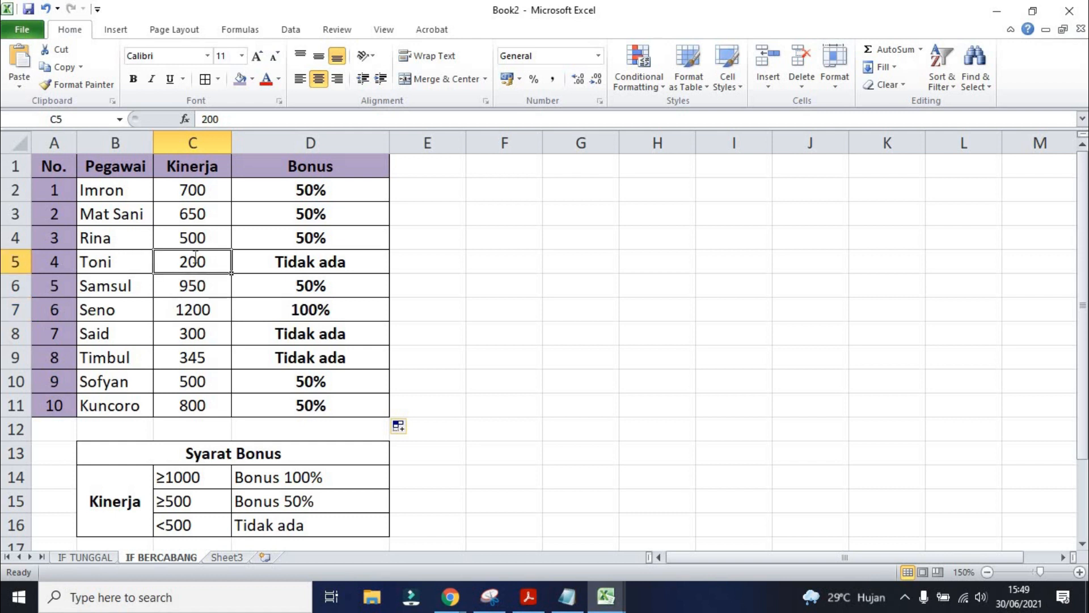
type("1000")
key("Return")
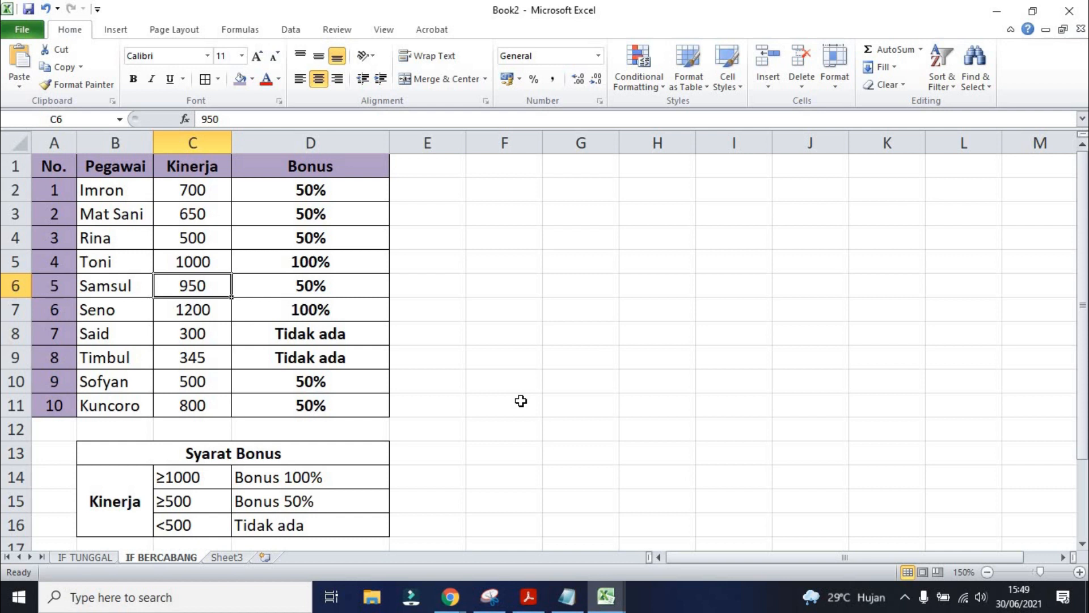
Step: Review the first condition and the full nested IF formula in D2 without changing it
double_click(333, 189)
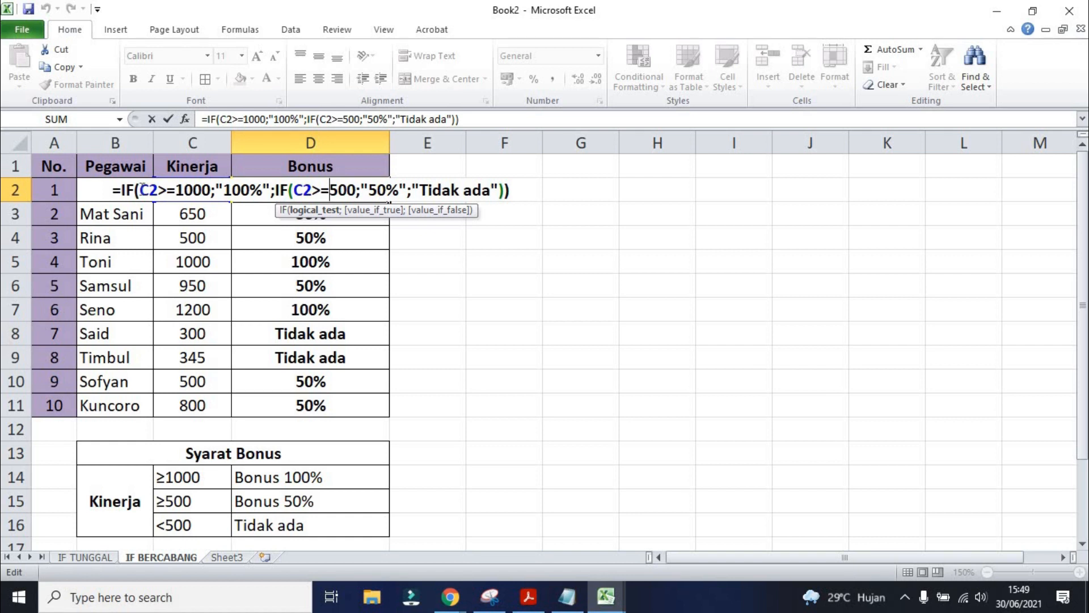
left_click_drag(140, 189, 250, 190)
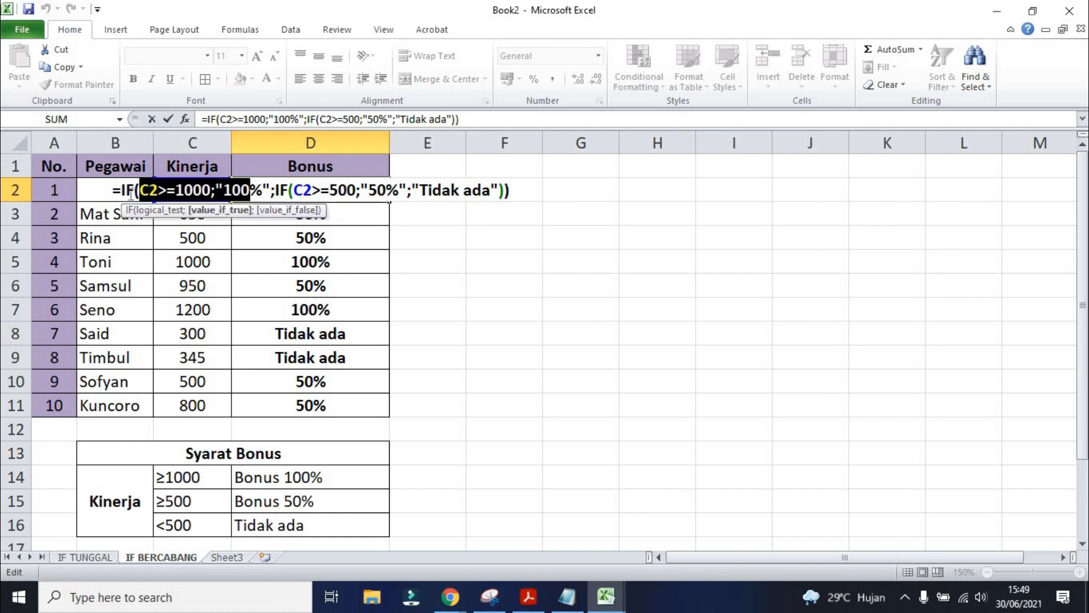
left_click_drag(123, 190, 501, 237)
left_click(511, 200)
key("Return")
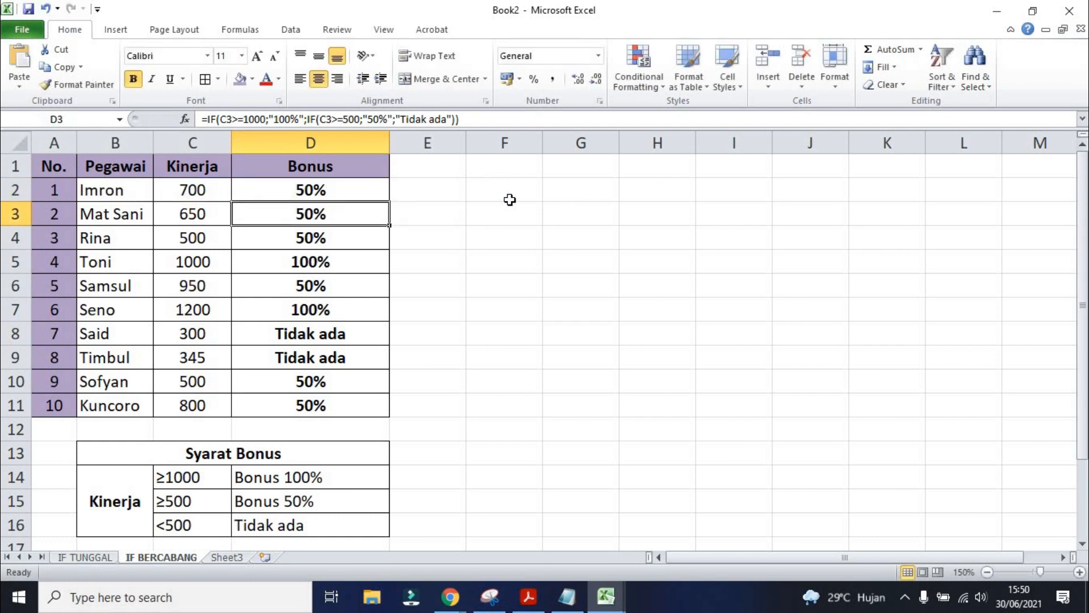